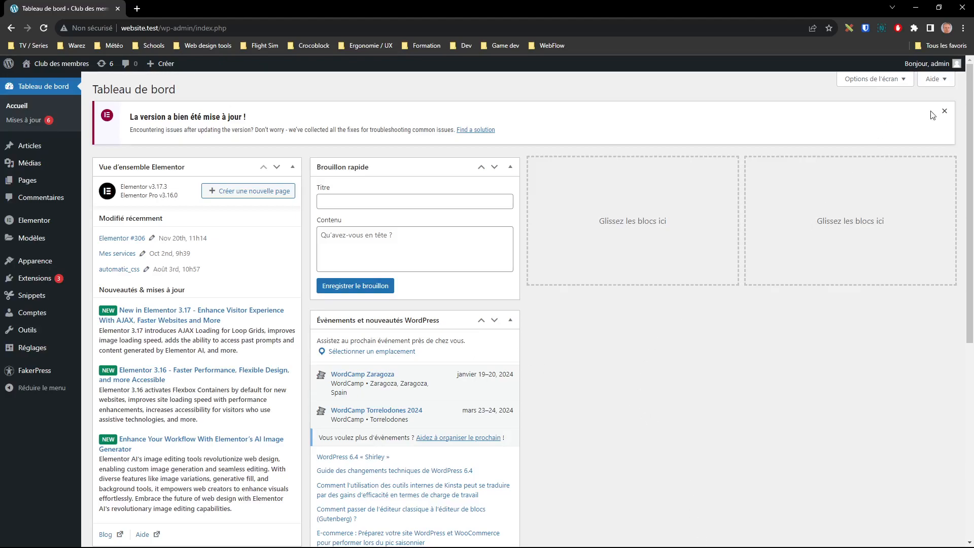
# - Dismiss the Elementor update notice and open Elementor's feature and experiment settings
pyautogui.click(944, 110)
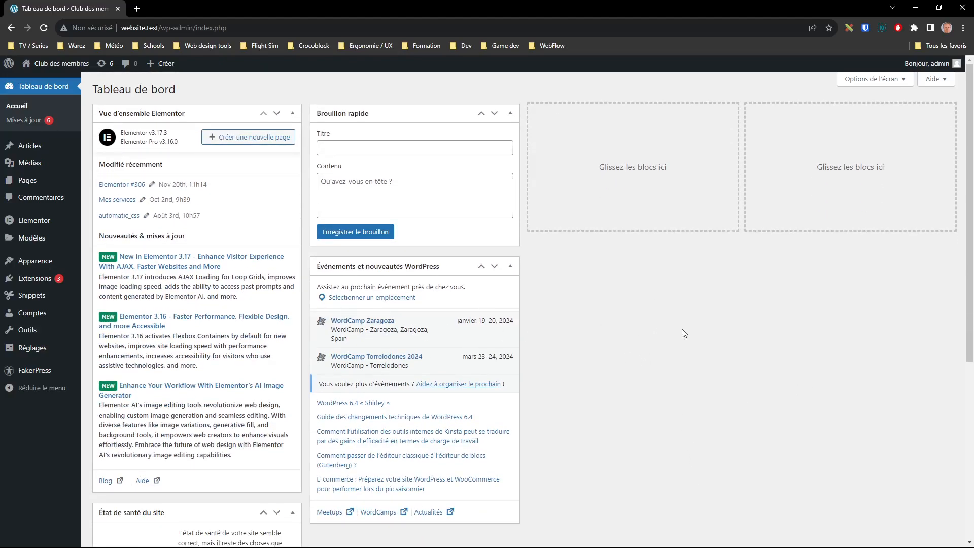
pyautogui.moveTo(47, 226)
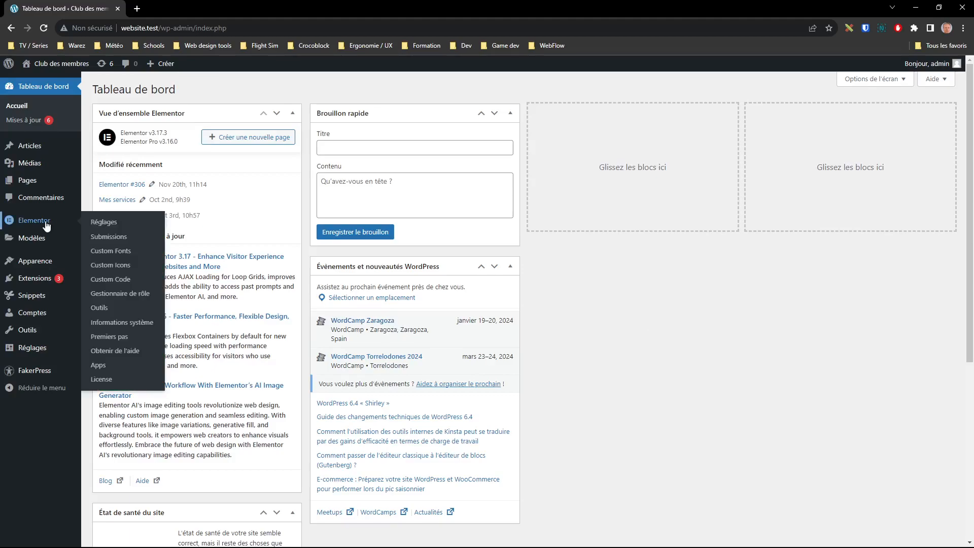
pyautogui.click(104, 222)
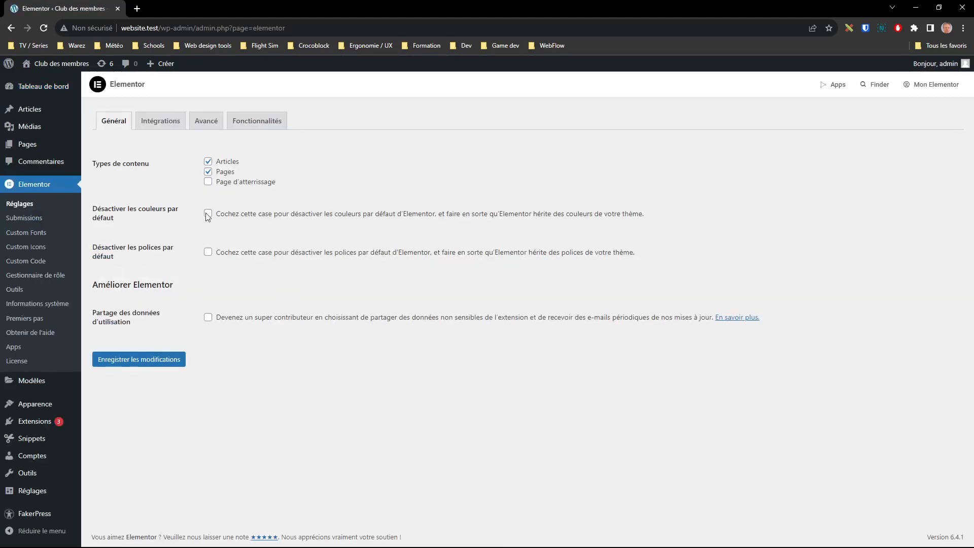
pyautogui.click(260, 126)
# - Review the Elementor experiments and stable features, checking the activation status of the Conteneur Flexbox feature
pyautogui.scroll(-2, 710, 333)
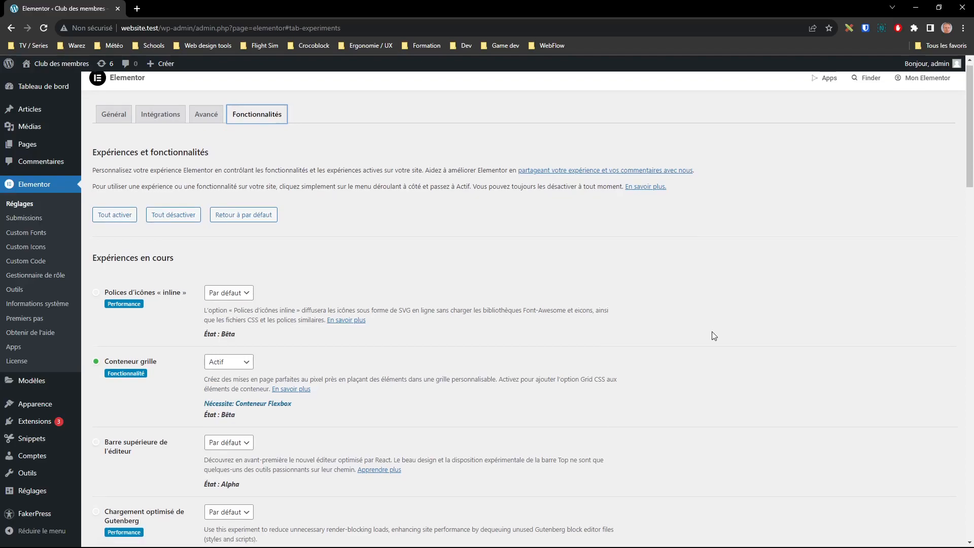
pyautogui.scroll(-9, 709, 292)
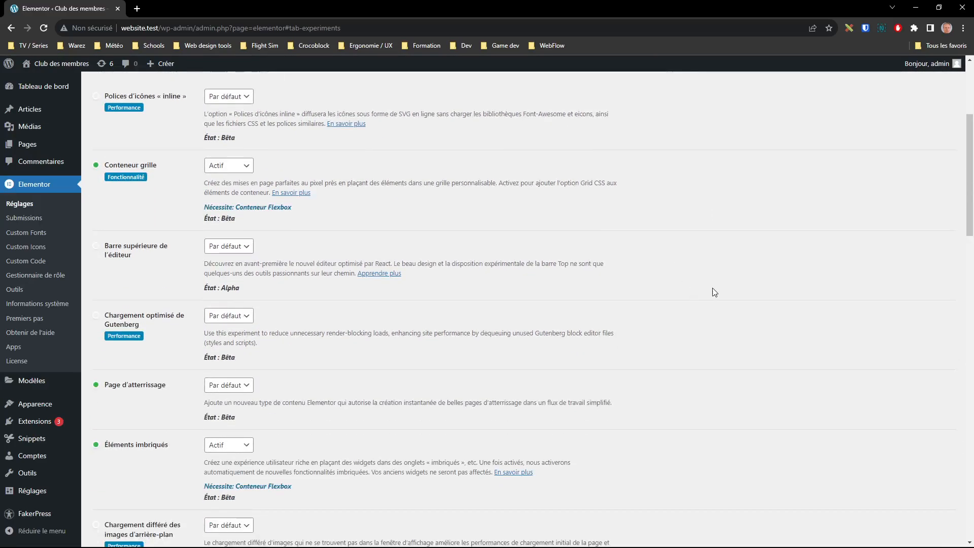
pyautogui.scroll(-7, 711, 295)
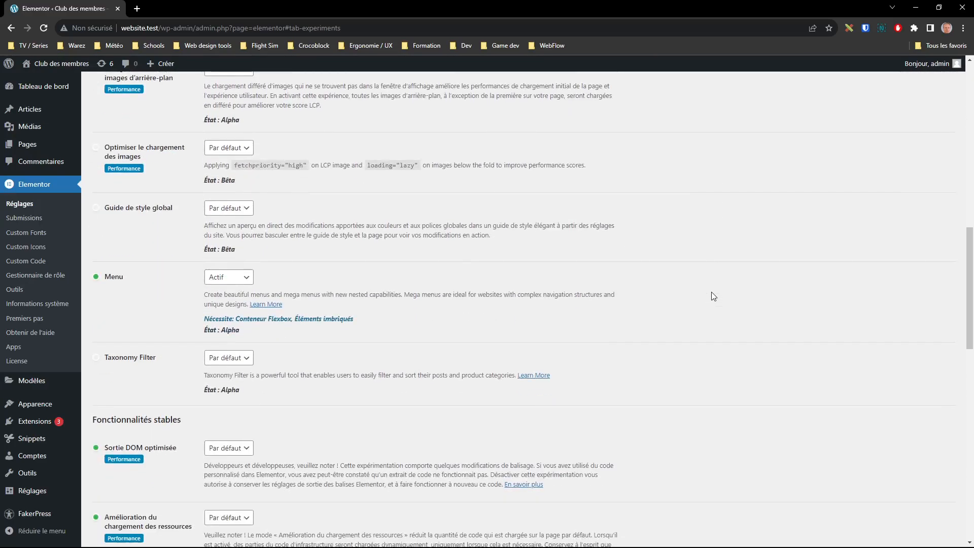
pyautogui.scroll(-3, 713, 293)
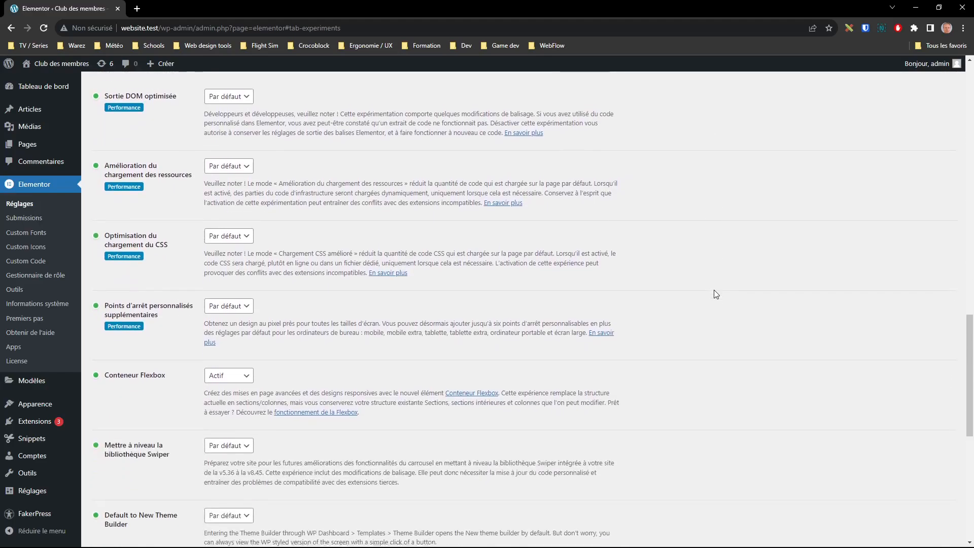
pyautogui.moveTo(169, 321); pyautogui.dragTo(103, 323)
pyautogui.scroll(2, 193, 327)
pyautogui.scroll(2, 174, 284)
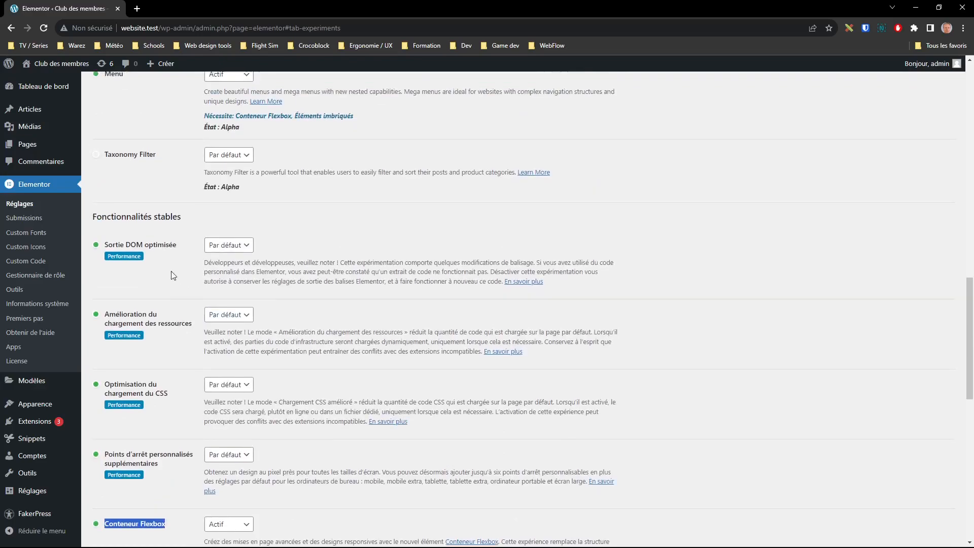
pyautogui.scroll(-5, 172, 406)
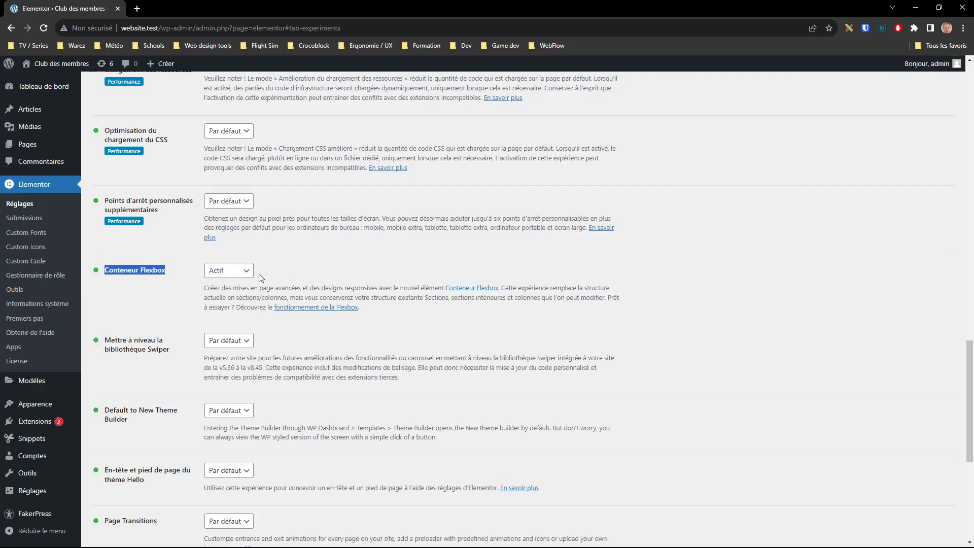
pyautogui.scroll(-1, 732, 391)
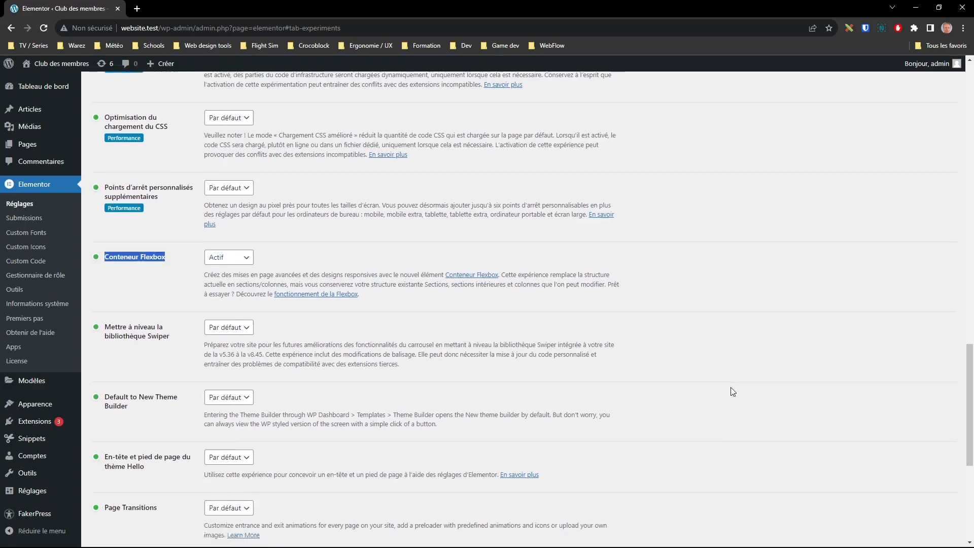
pyautogui.scroll(-6, 732, 391)
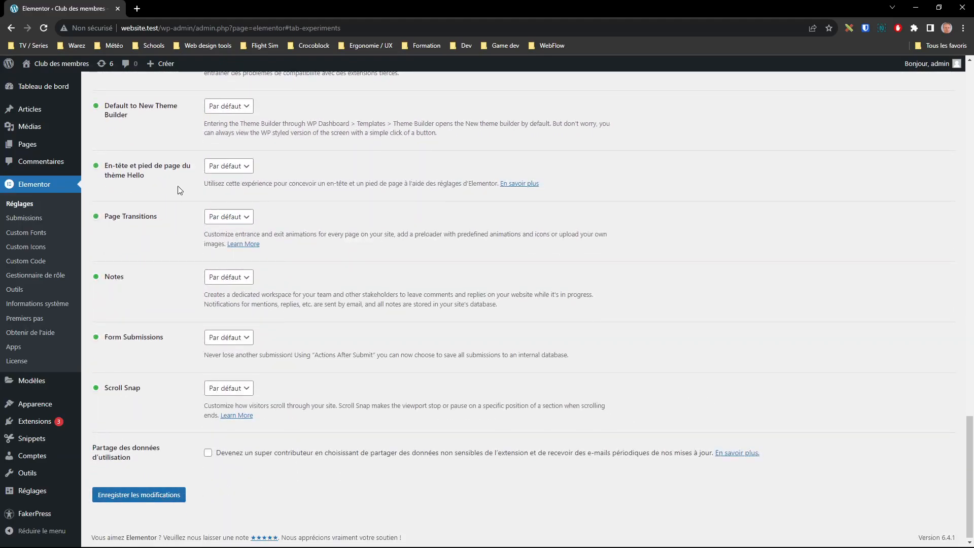
# - Create a new page titled "Test" and open it for editing with Elementor
pyautogui.moveTo(30, 147)
pyautogui.click(113, 162)
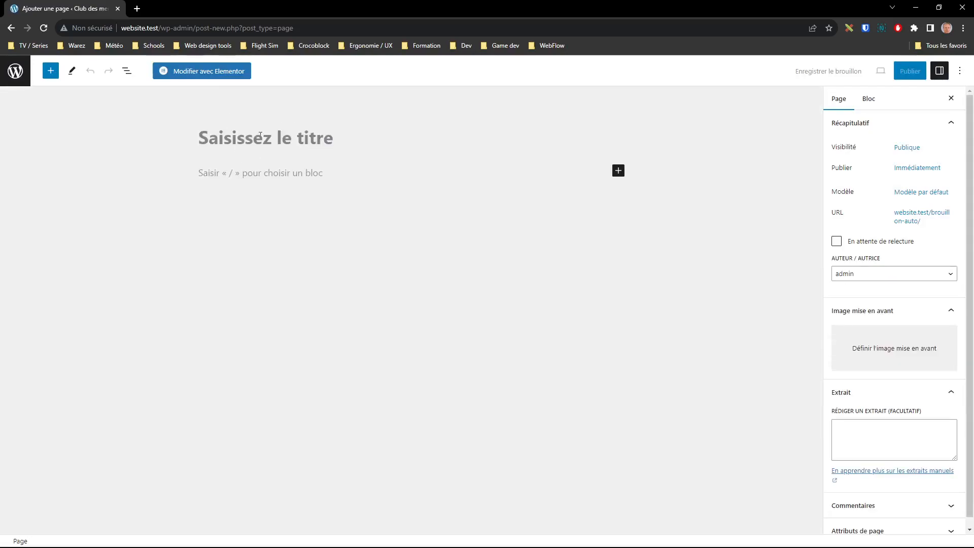
pyautogui.write('Test')
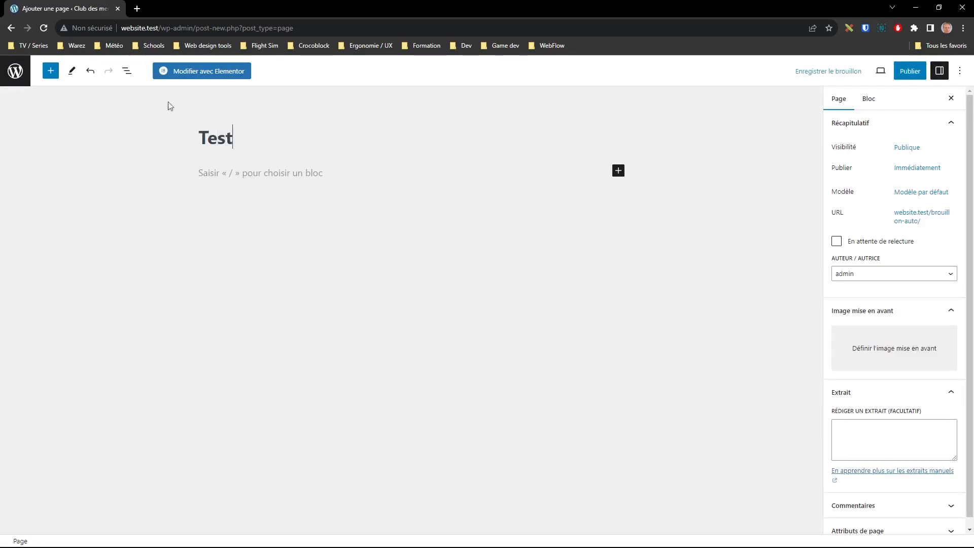
pyautogui.click(203, 71)
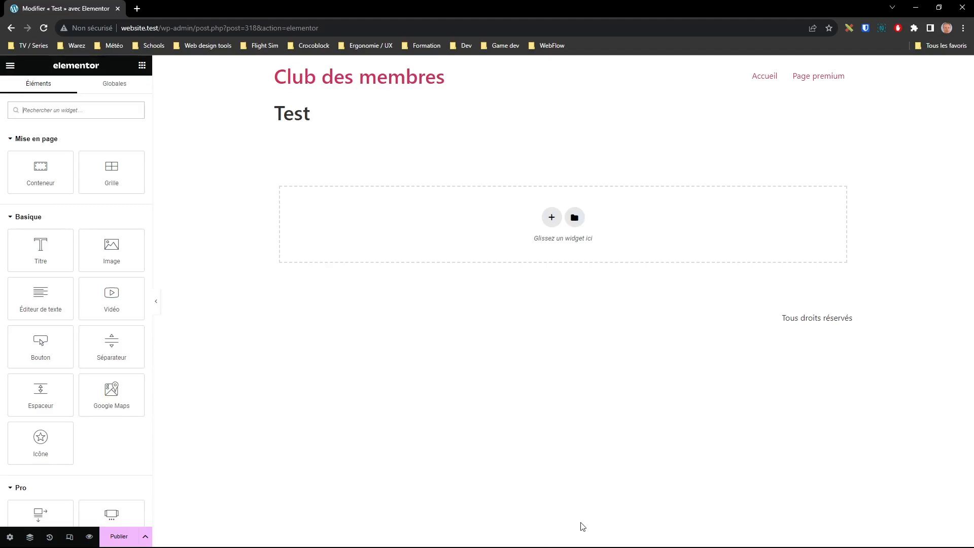
# - Add a Flexbox container with the single vertical-direction structure to the page
pyautogui.click(552, 218)
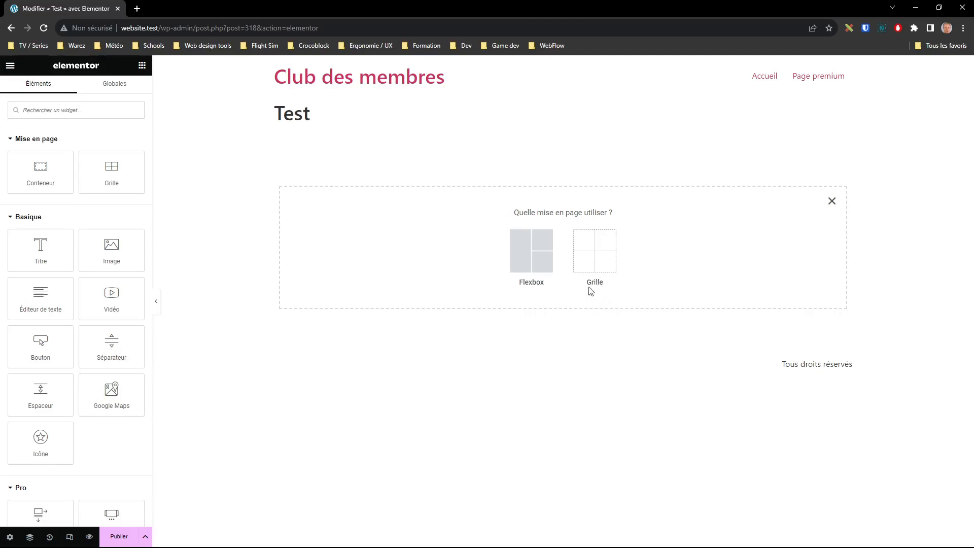
pyautogui.click(539, 258)
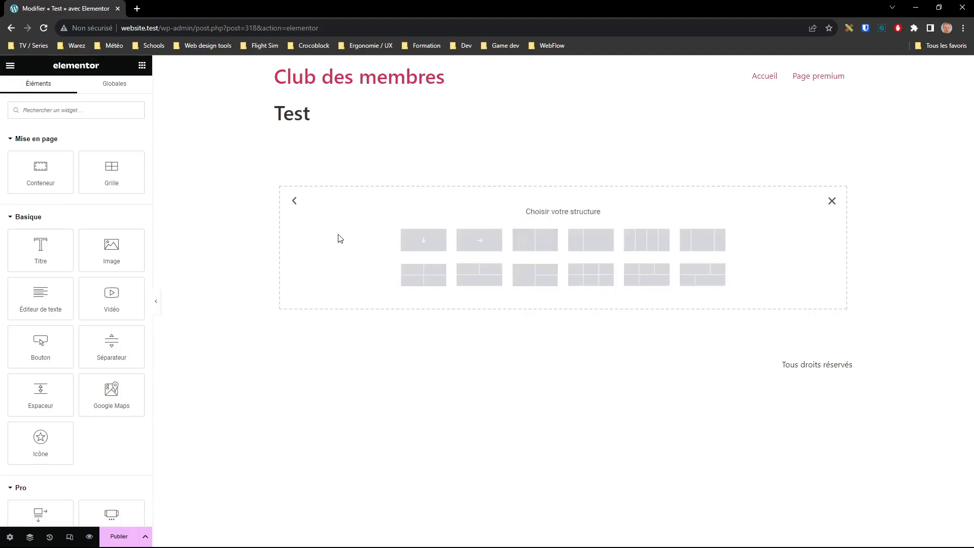
pyautogui.click(425, 247)
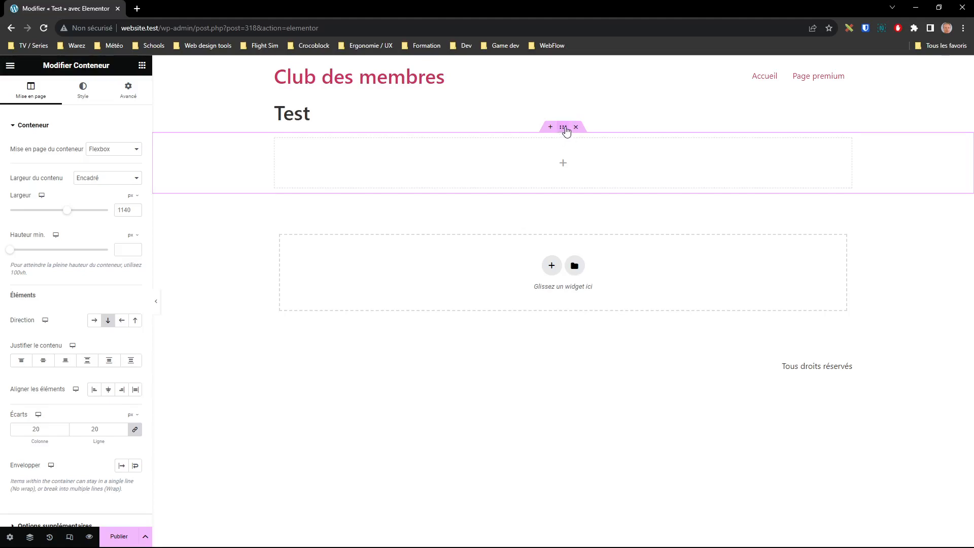
# - Show the page structure navigator and rename the container as "Main"
pyautogui.click(29, 537)
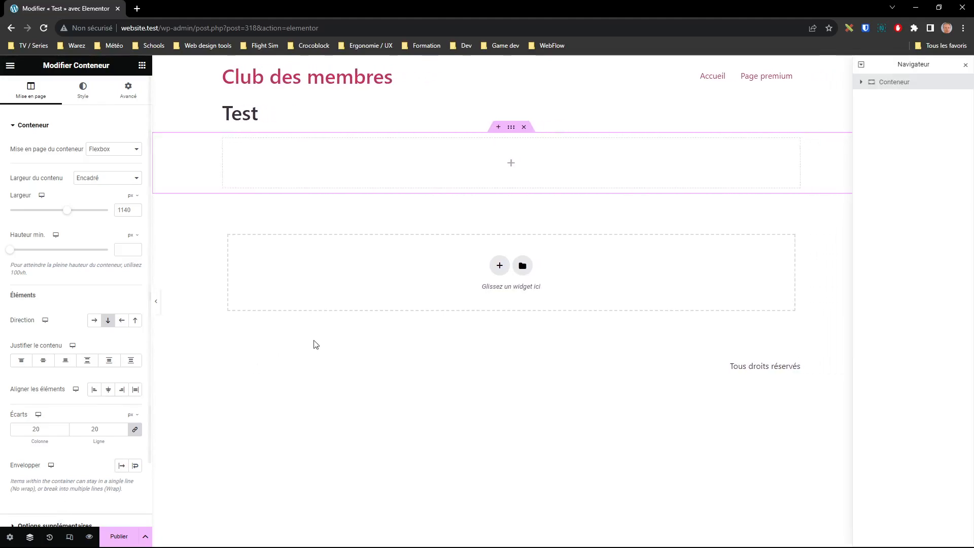
pyautogui.click(861, 82)
pyautogui.doubleClick(893, 86)
pyautogui.write('Main')
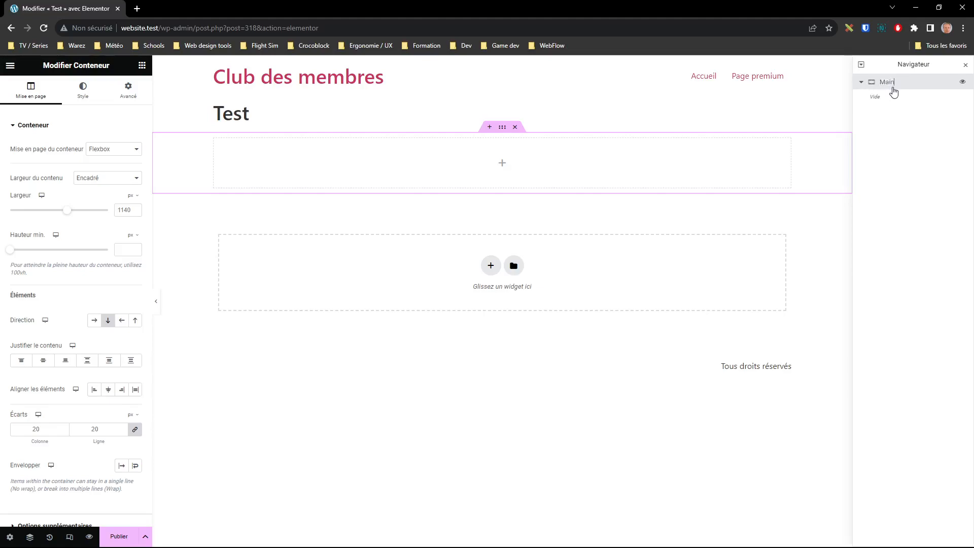
# - Give the Main container a classic background using the media library image of a laptop on a desk
pyautogui.click(82, 90)
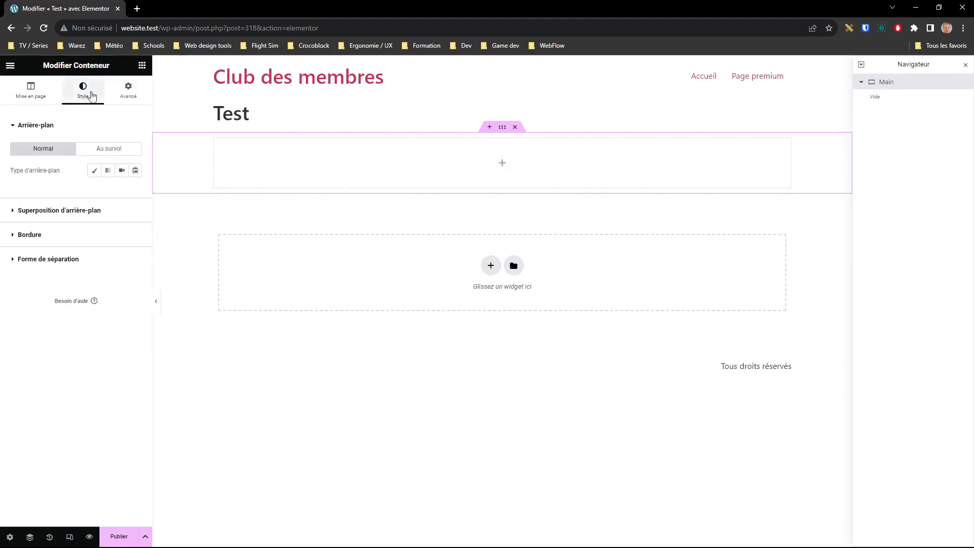
pyautogui.click(96, 172)
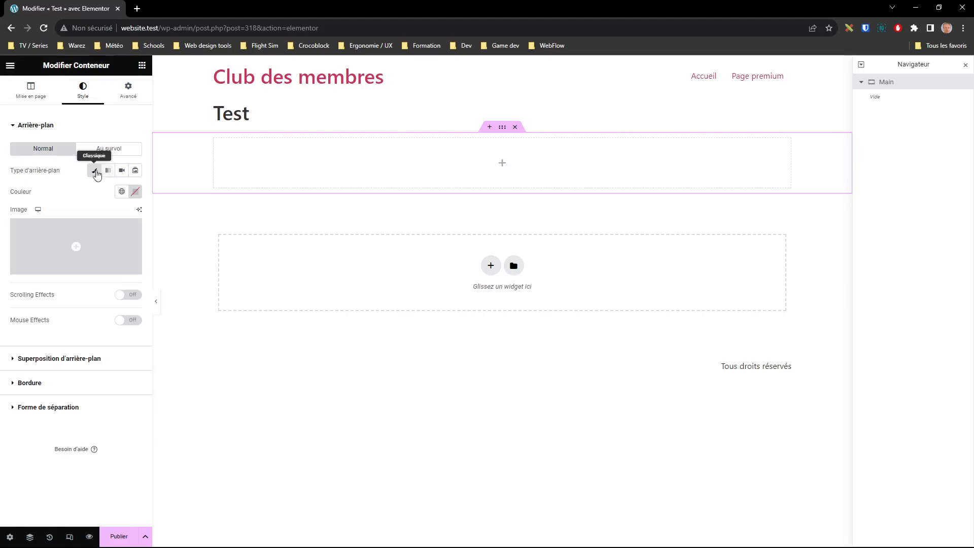
pyautogui.click(90, 229)
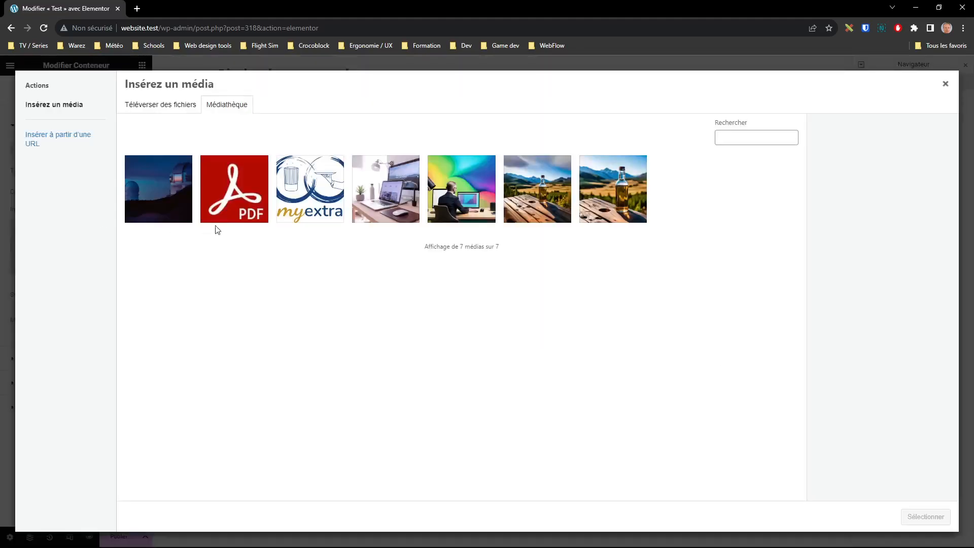
pyautogui.click(395, 203)
pyautogui.click(926, 516)
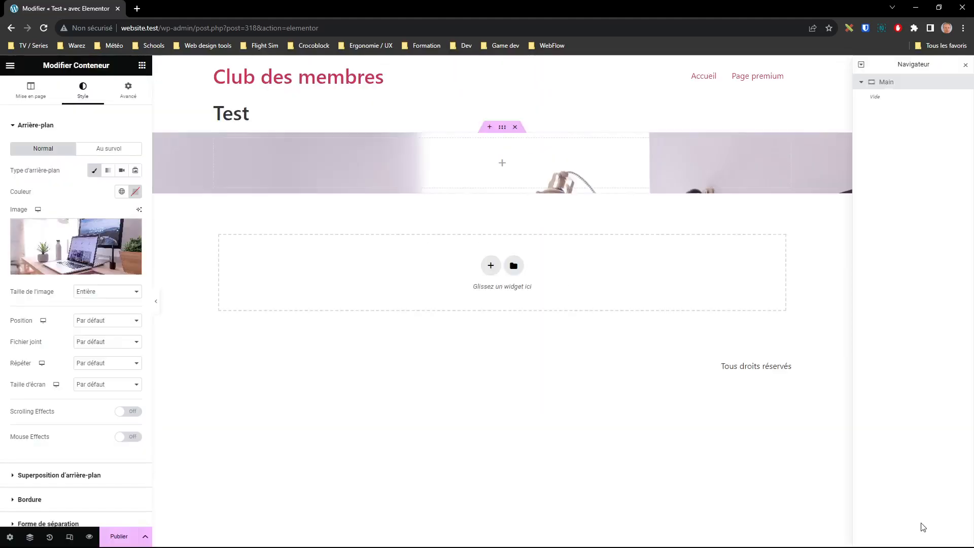
# - Preview the page without the editing panel to check the container's height, and return to editing
pyautogui.click(157, 304)
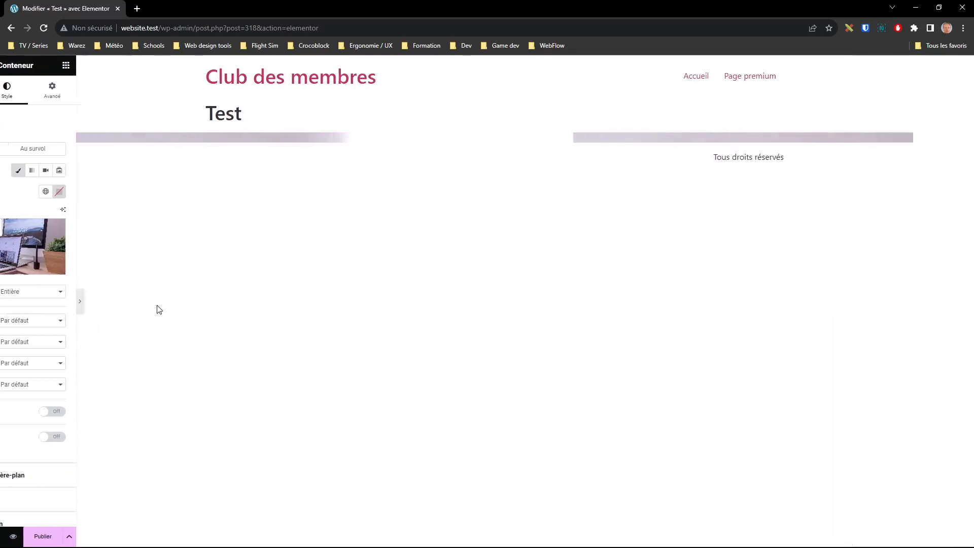
pyautogui.click(6, 306)
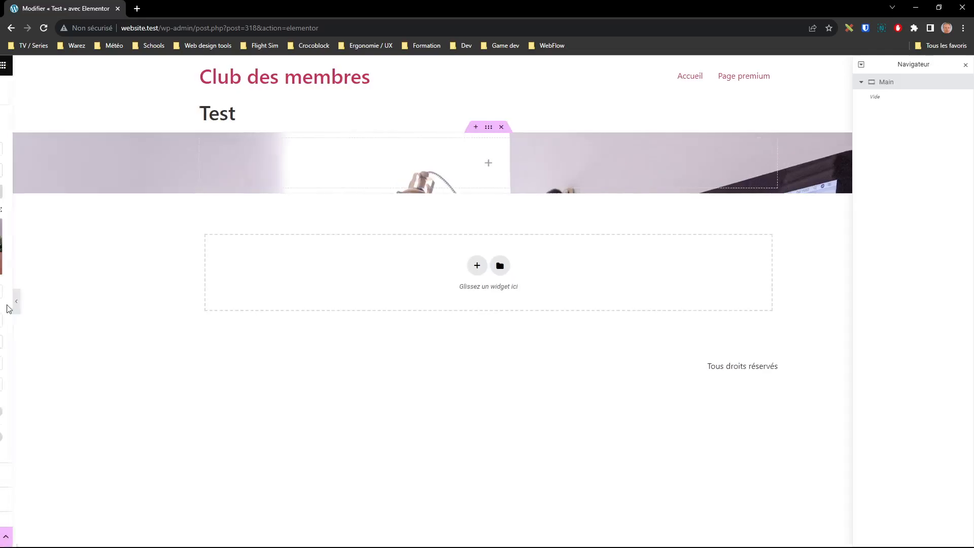
pyautogui.click(157, 307)
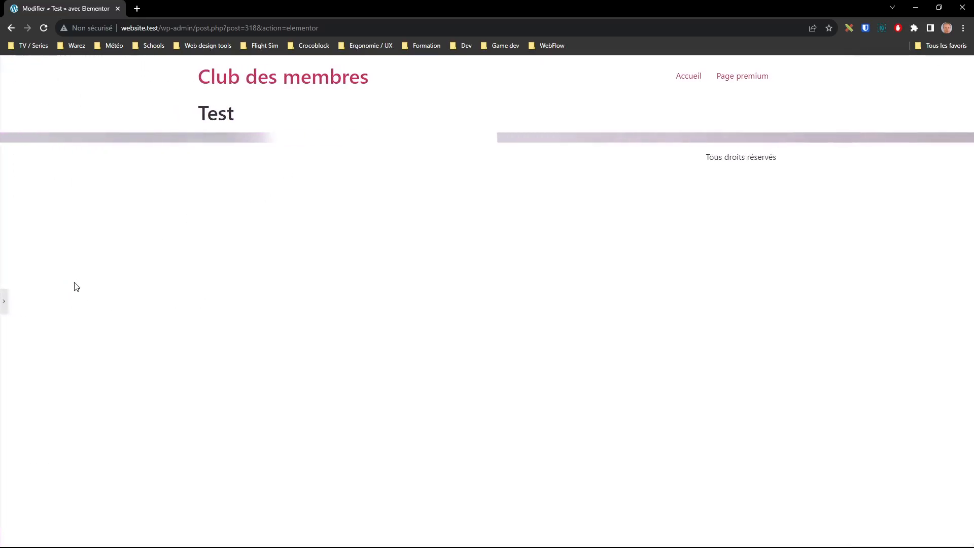
pyautogui.click(4, 305)
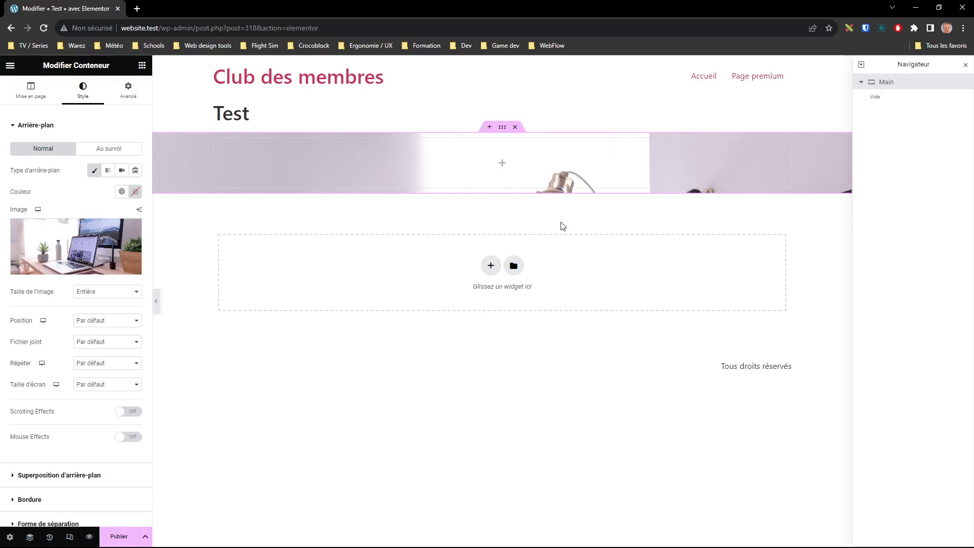
# - Add a Titre widget inside the Main container
pyautogui.click(142, 65)
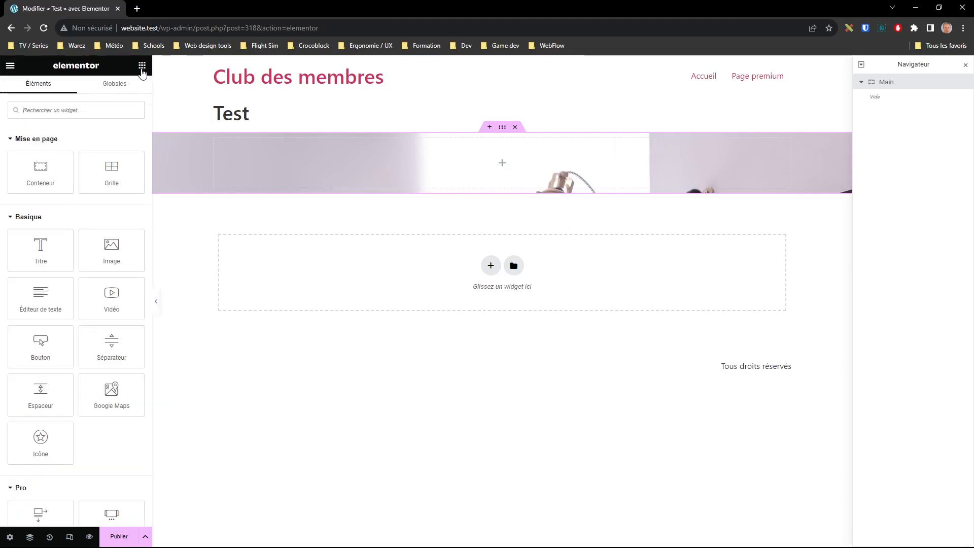
pyautogui.moveTo(59, 245); pyautogui.dragTo(510, 175)
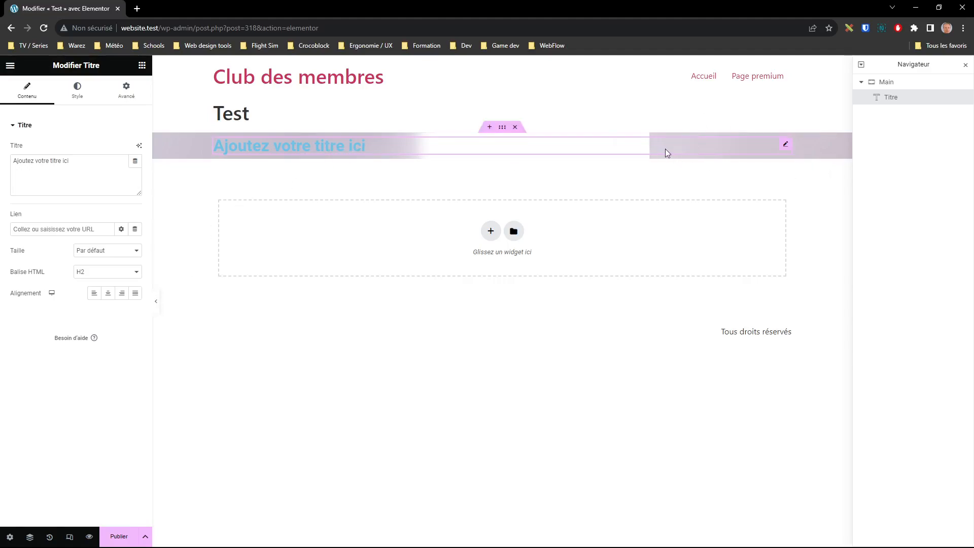
# - Try an inner padding of 0 px on all four sides of the Main container
pyautogui.click(502, 130)
pyautogui.scroll(-2, 133, 350)
pyautogui.scroll(2, 81, 386)
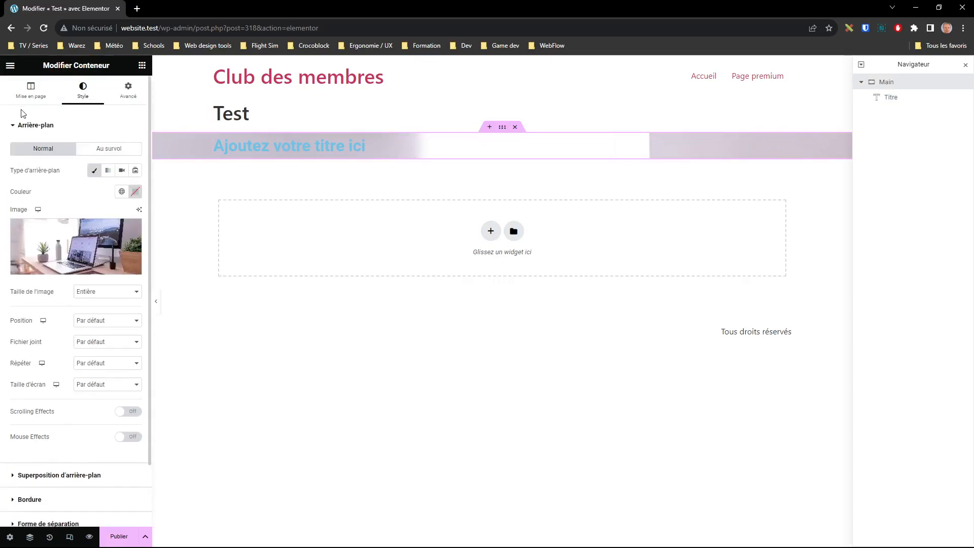
pyautogui.click(30, 92)
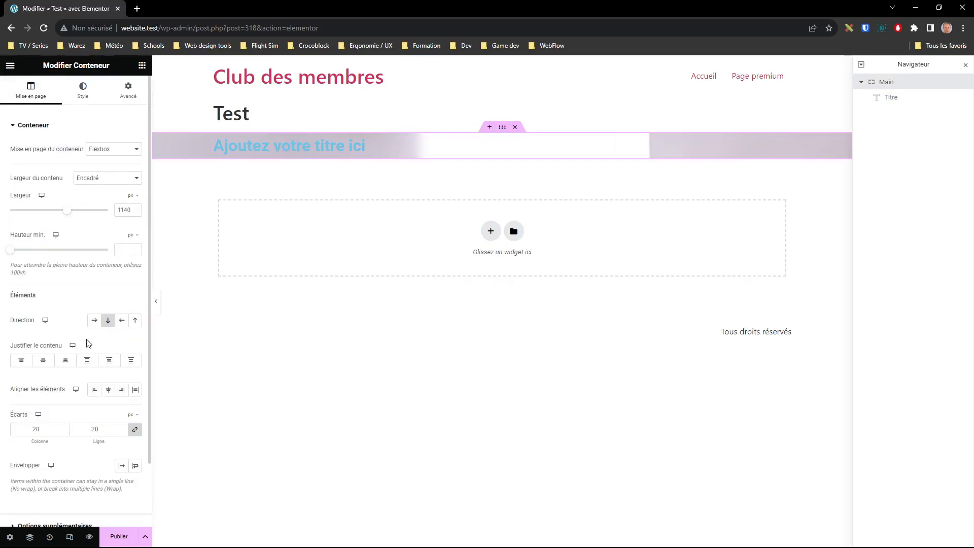
pyautogui.click(128, 88)
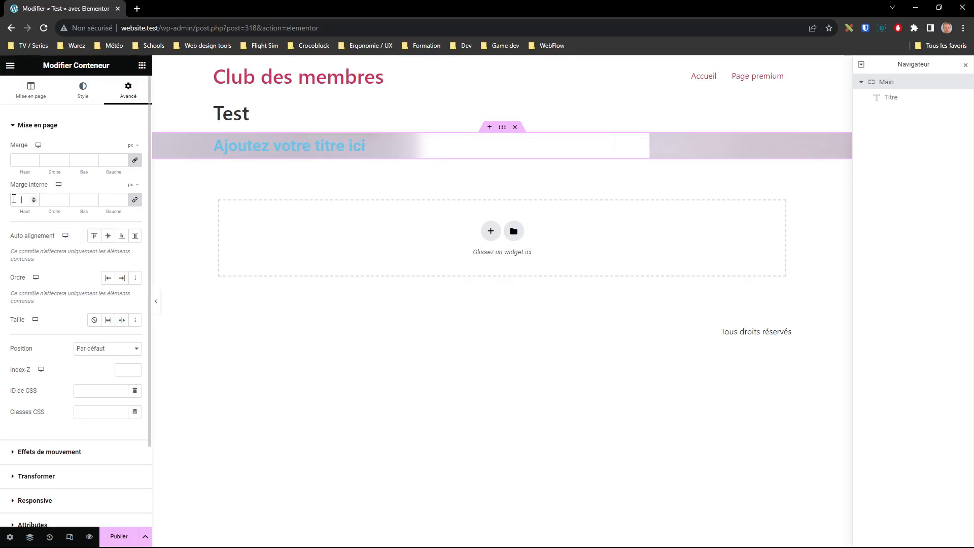
pyautogui.write('0')
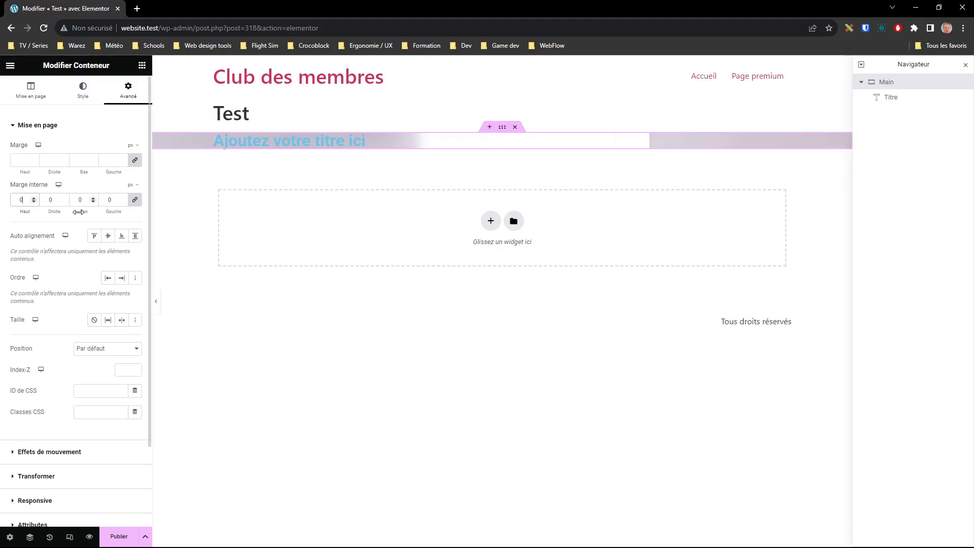
# - Duplicate the heading inside the Main container and preview the page without the editing panel
pyautogui.rightClick(317, 148)
pyautogui.click(344, 175)
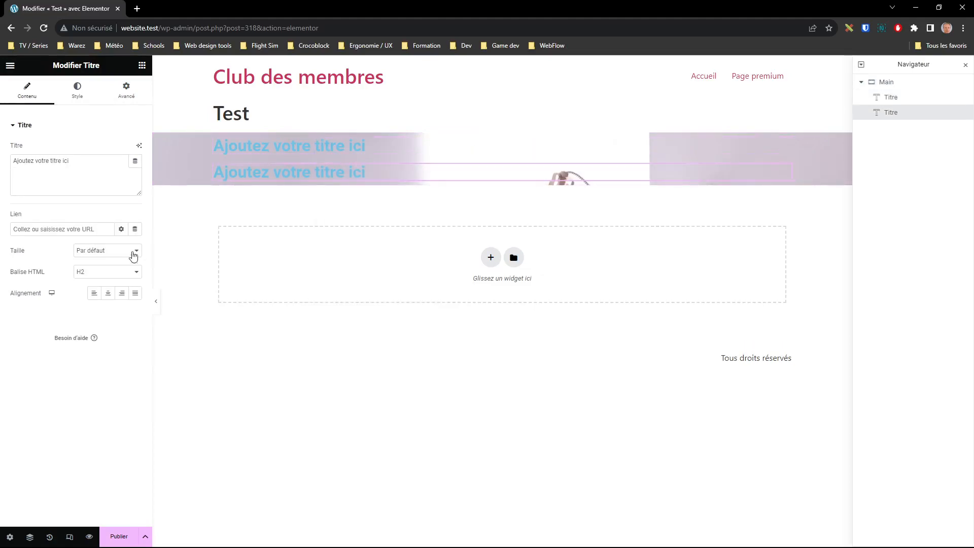
pyautogui.click(156, 304)
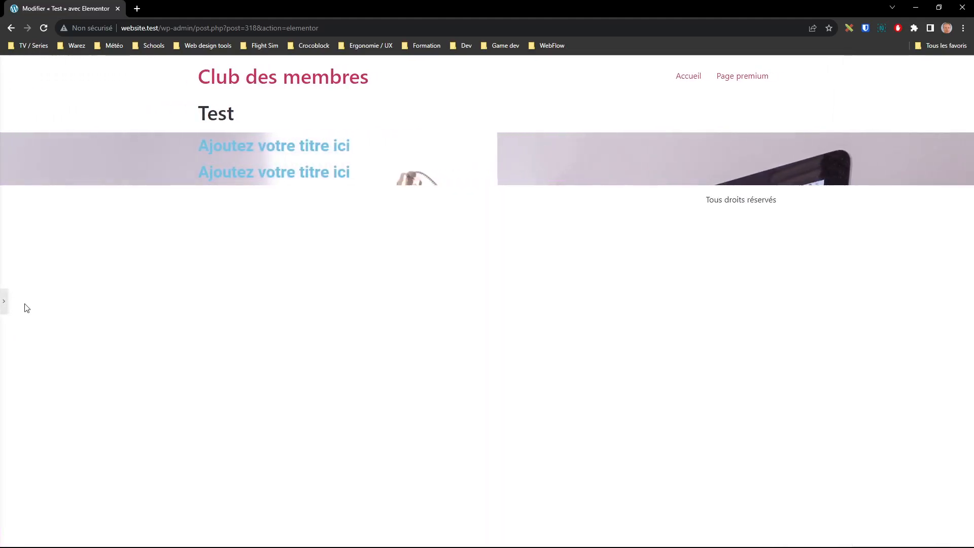
# - Return to editing and delete the duplicated second heading from the Main container
pyautogui.click(5, 305)
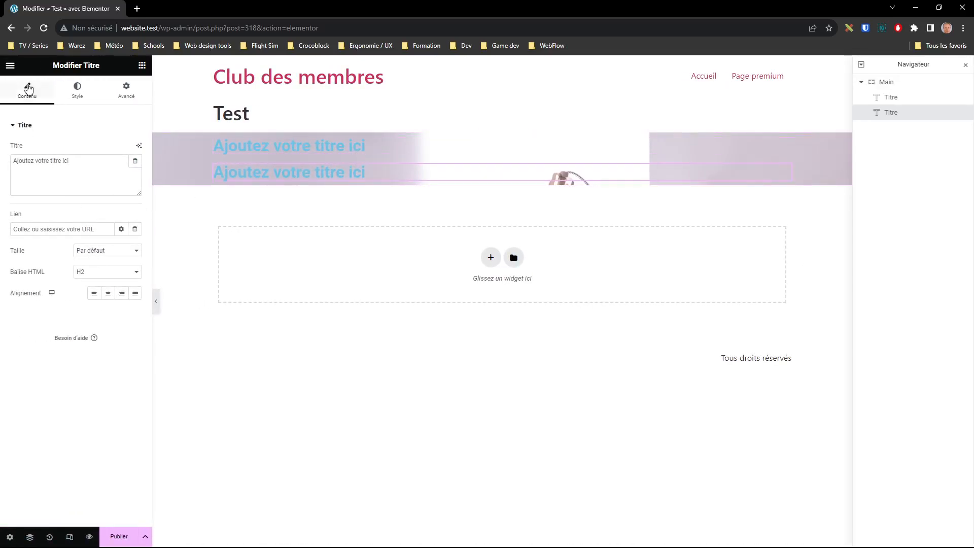
pyautogui.click(126, 90)
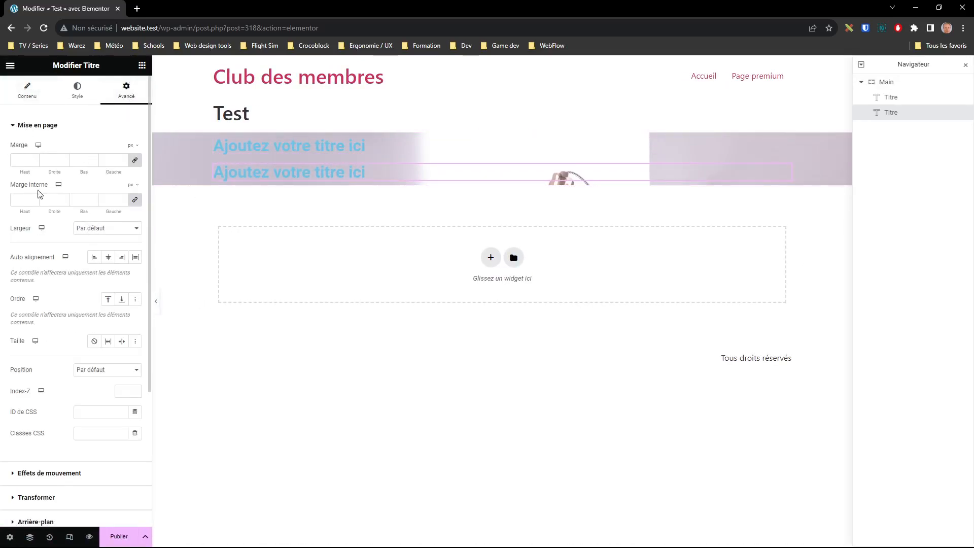
pyautogui.rightClick(279, 171)
pyautogui.click(316, 361)
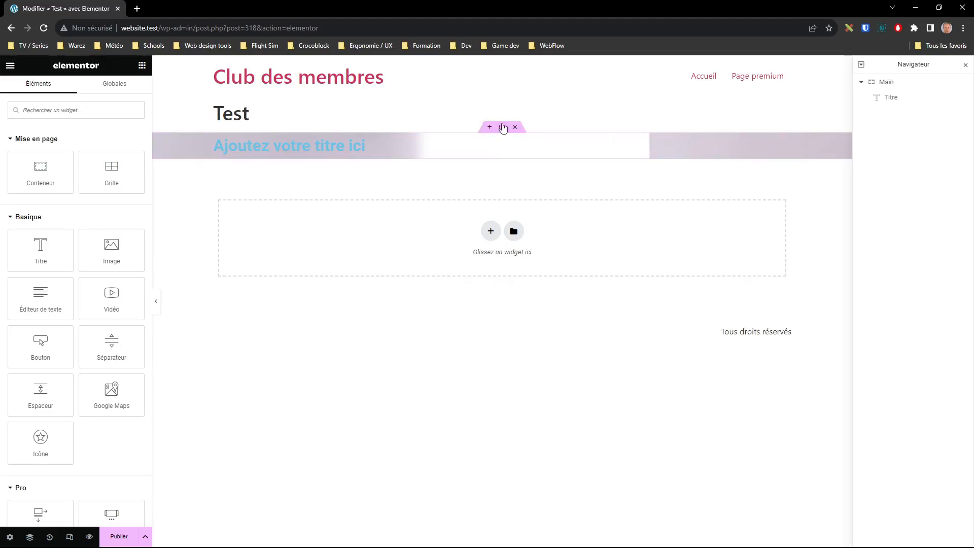
# - Set the Main container's minimum height to 60 vh
pyautogui.click(503, 127)
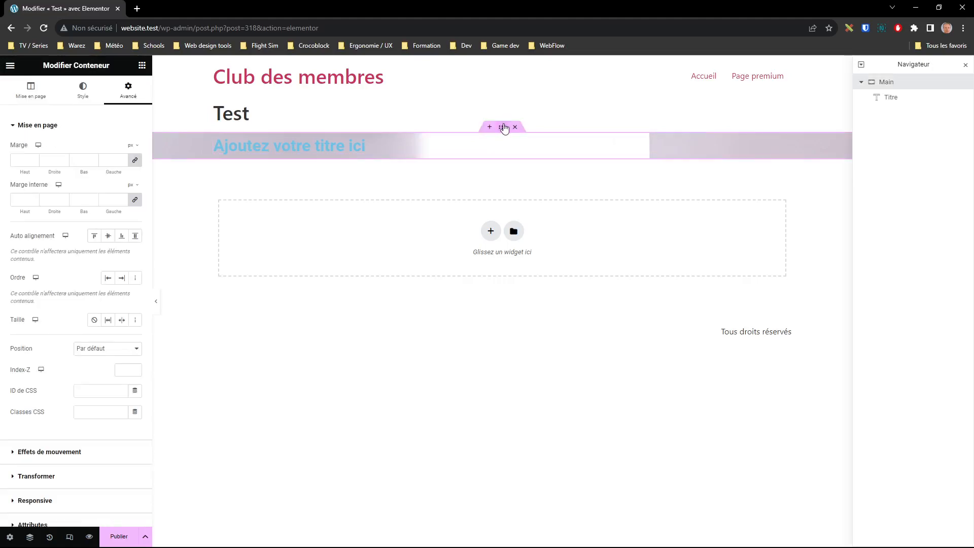
pyautogui.click(22, 91)
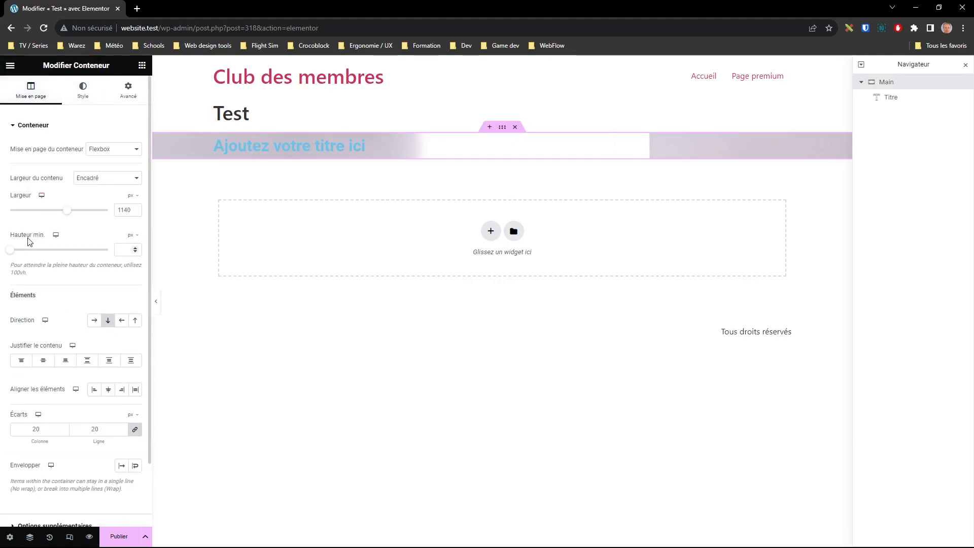
pyautogui.moveTo(131, 235)
pyautogui.click(132, 283)
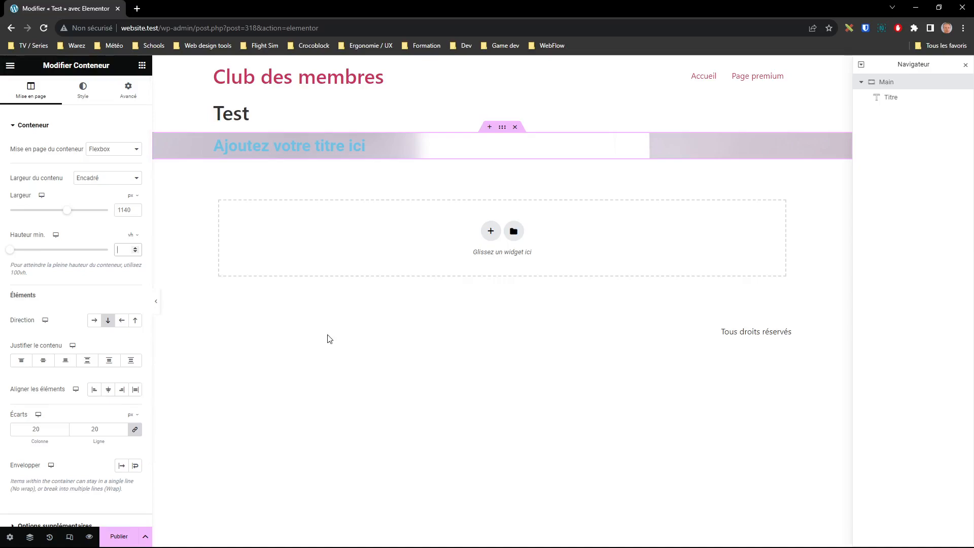
pyautogui.write('60')
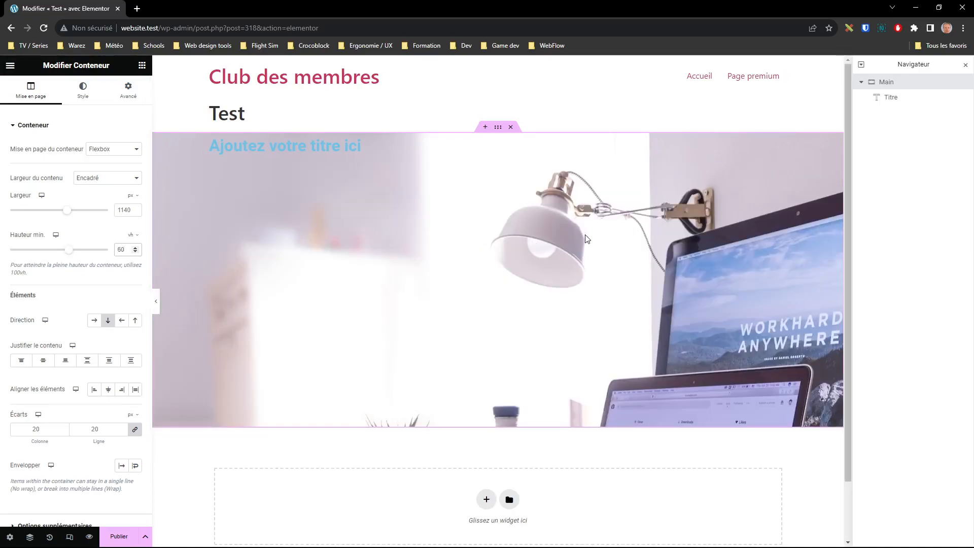
# - Replace the heading's text with "WEBSITE & Creativity"
pyautogui.click(339, 146)
pyautogui.moveTo(71, 160); pyautogui.dragTo(2, 162)
pyautogui.write('W')
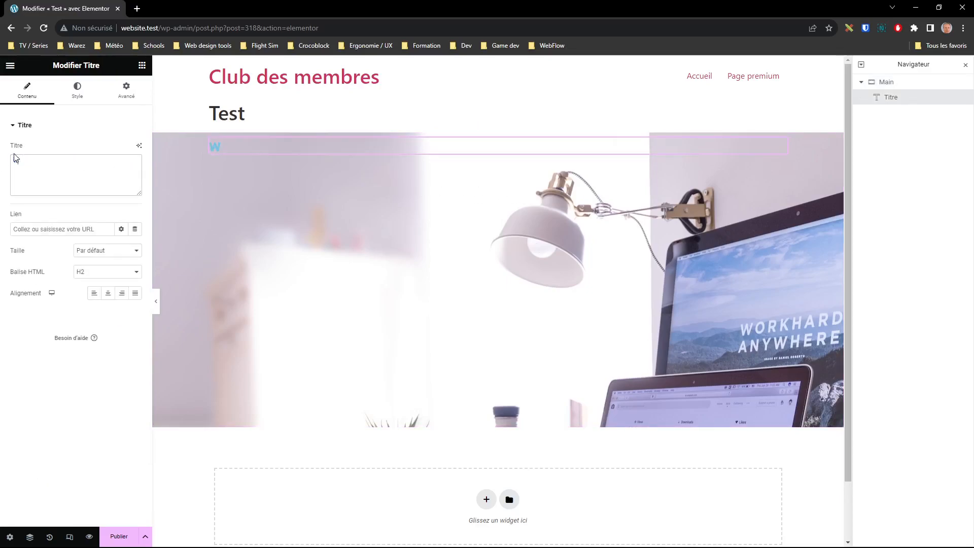
pyautogui.write('EB')
pyautogui.press('BackSpace')
pyautogui.press('BackSpace')
pyautogui.press('BackSpace')
pyautogui.write('W')
pyautogui.write('WEBS')
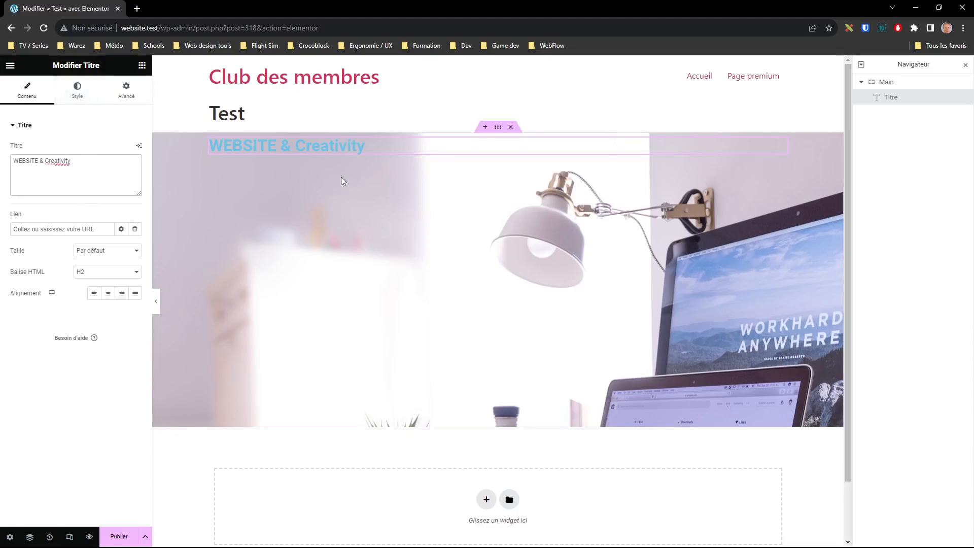
# - Justify the Main container's content to the end, trying the horizontal row direction before restoring the vertical column direction
pyautogui.click(498, 129)
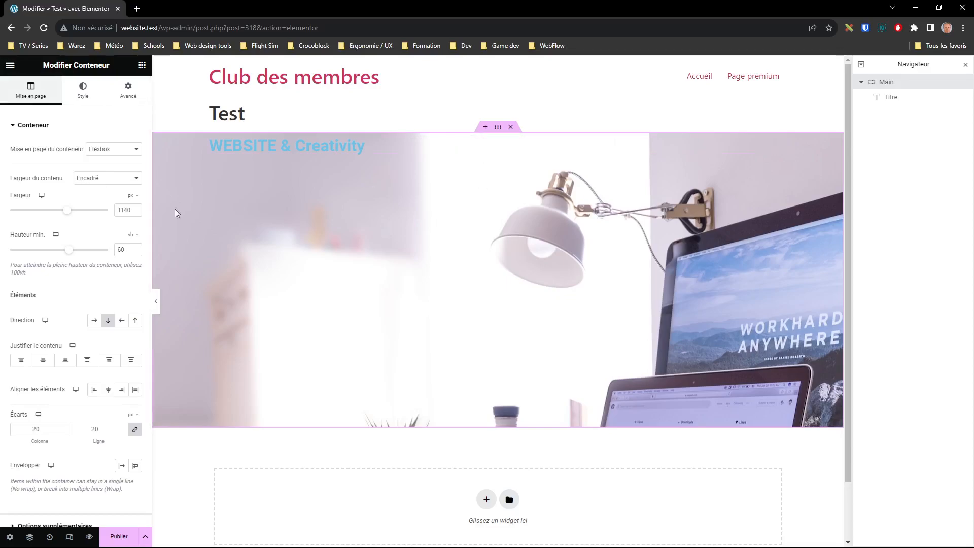
pyautogui.click(66, 361)
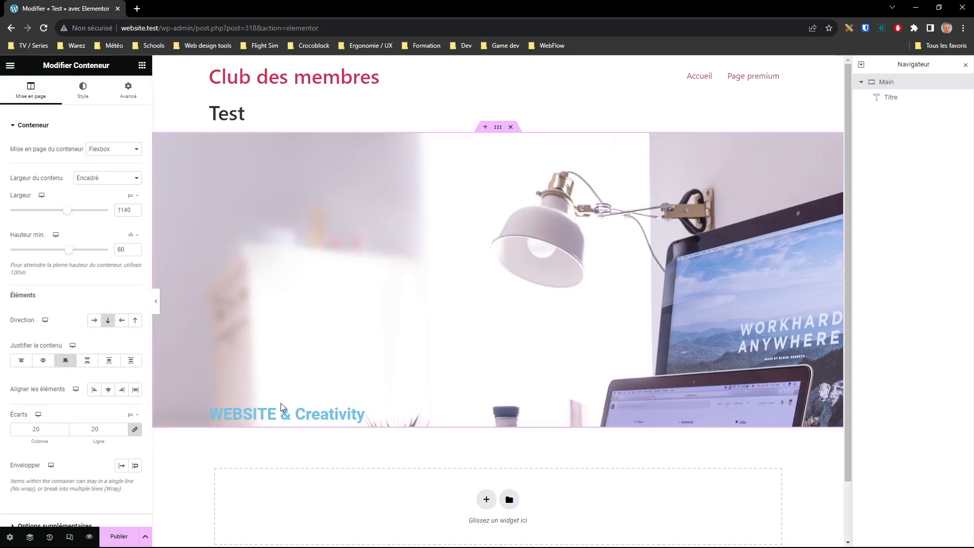
pyautogui.click(94, 320)
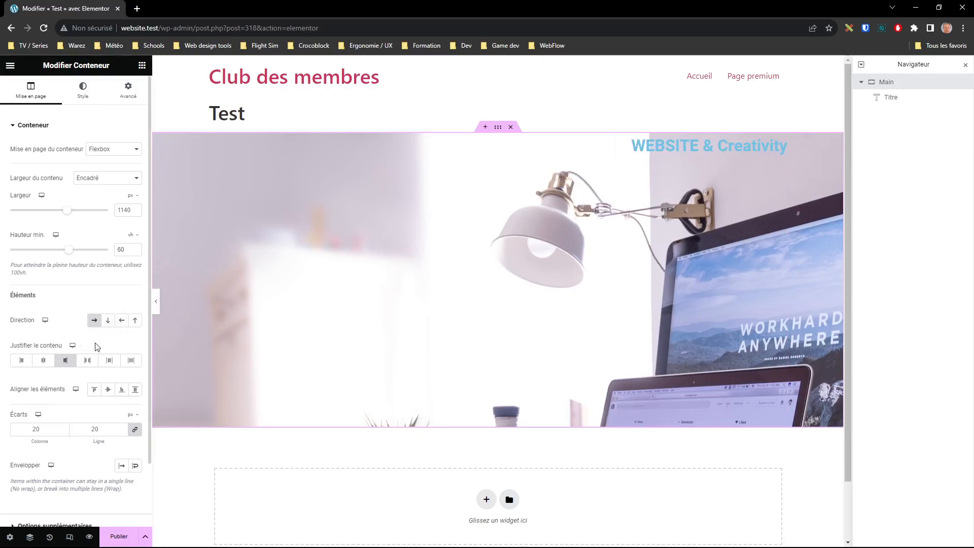
pyautogui.click(108, 320)
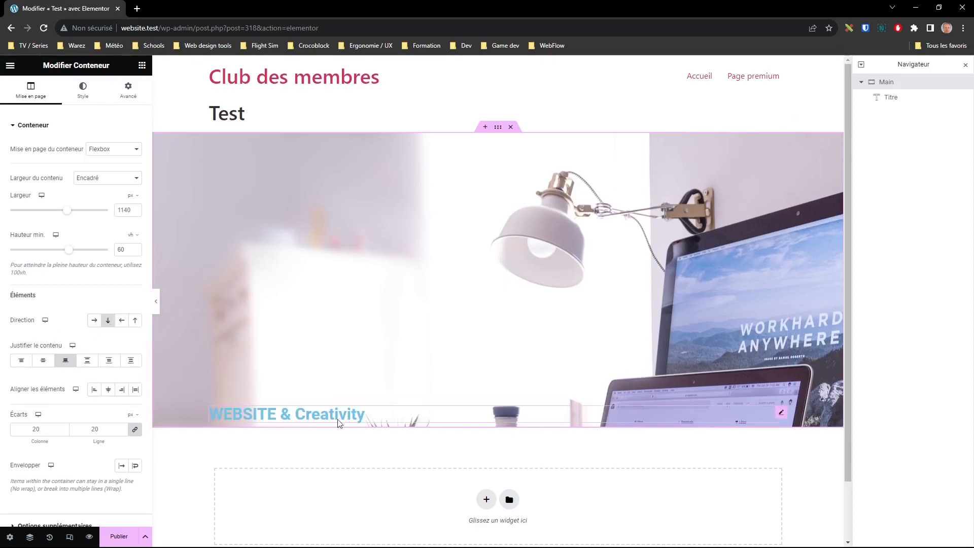
# - Centre the heading's text and set its colour to white (#FFFFFF)
pyautogui.click(317, 418)
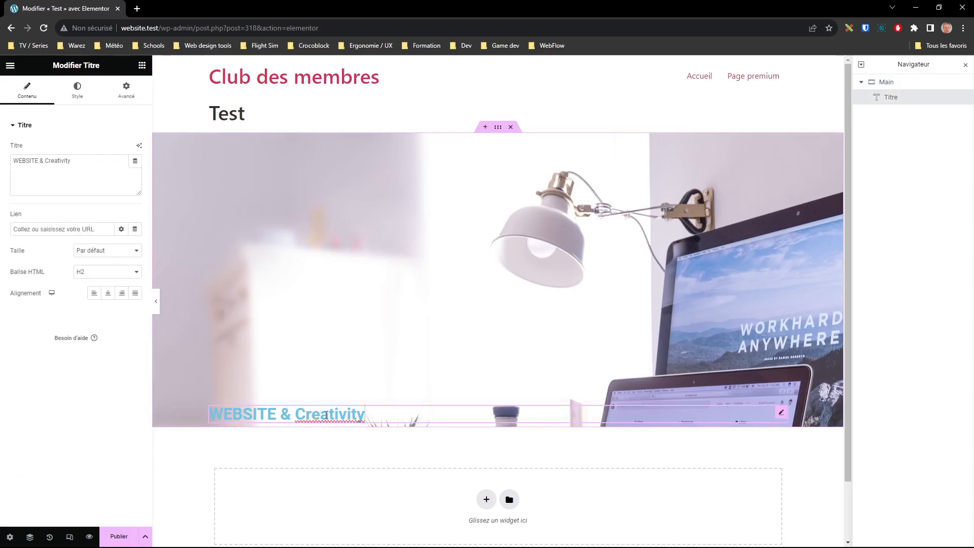
pyautogui.click(110, 298)
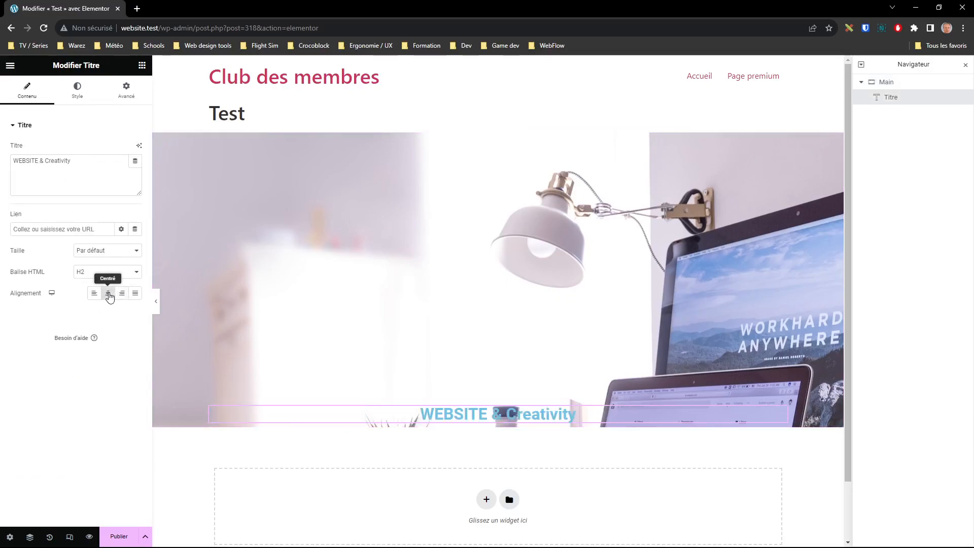
pyautogui.click(77, 90)
pyautogui.click(135, 149)
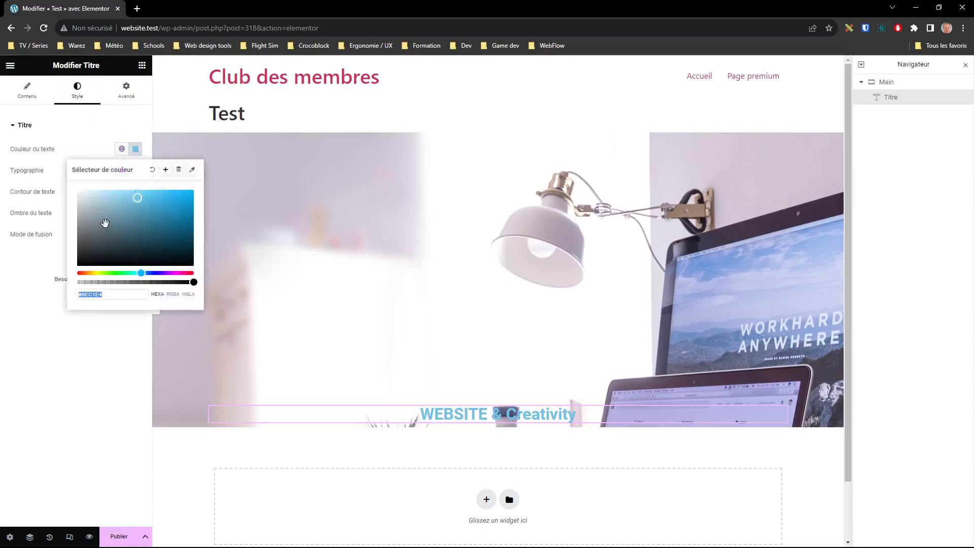
pyautogui.write('#FFFFFF')
pyautogui.click(87, 360)
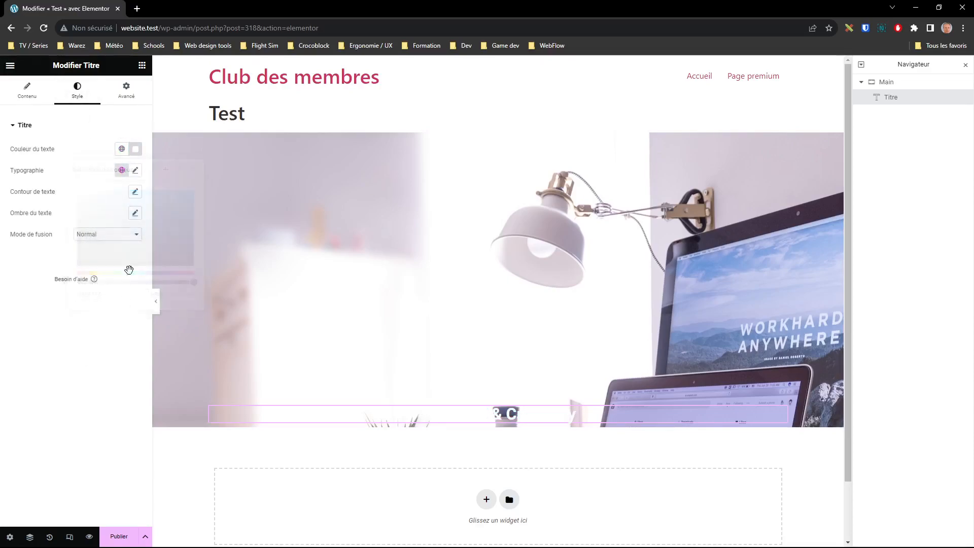
# - Set the heading's font family to Lato with weight 400 (Normal)
pyautogui.click(135, 172)
pyautogui.click(100, 218)
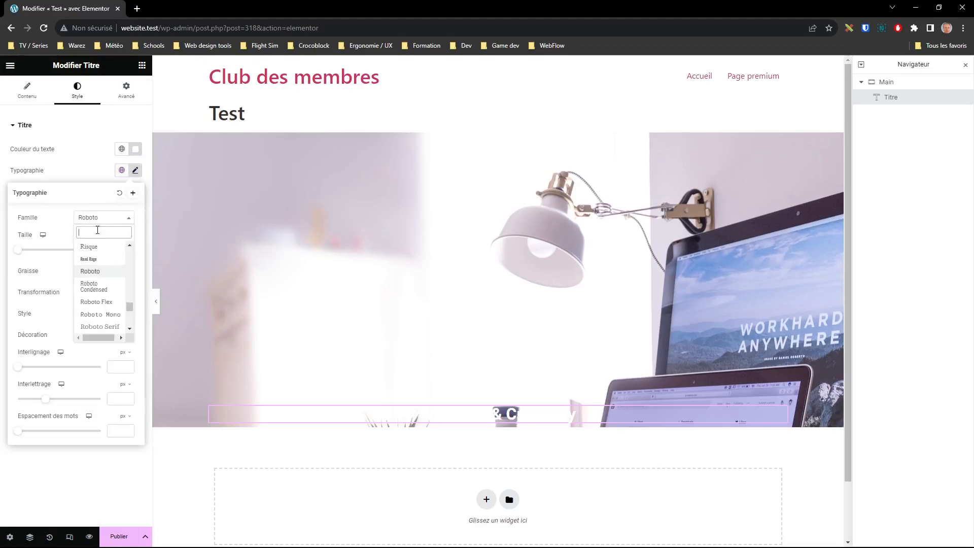
pyautogui.write('lato')
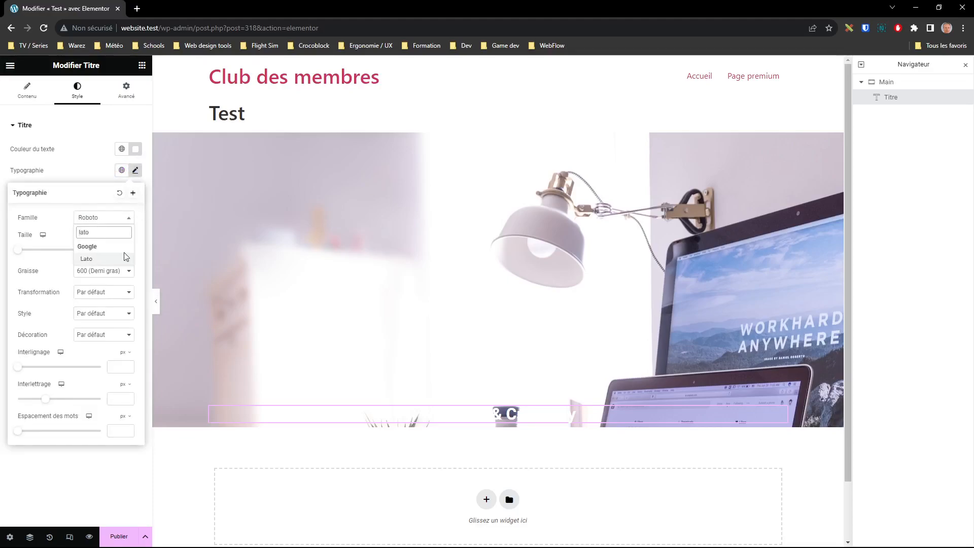
pyautogui.click(100, 261)
pyautogui.click(94, 302)
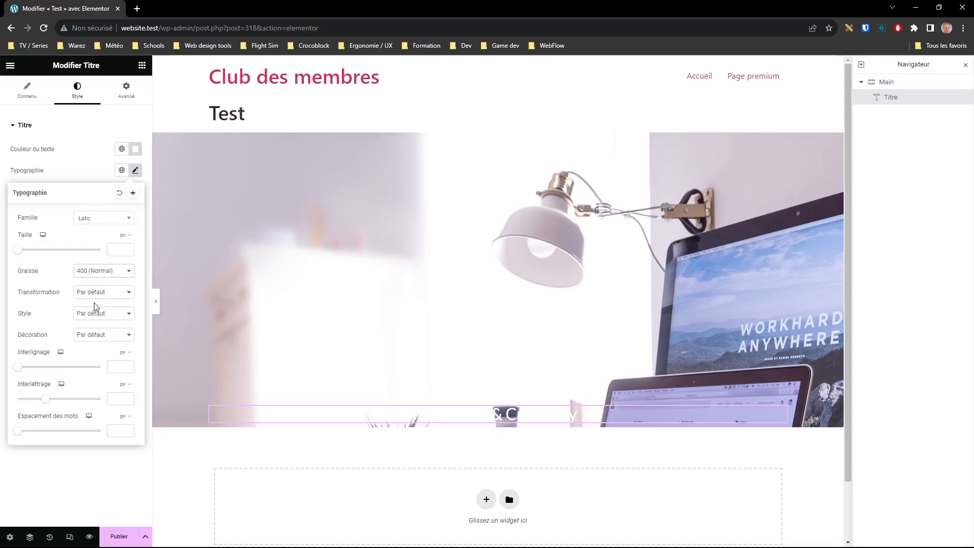
# - Set the heading's font size to 3.3 em
pyautogui.click(122, 246)
pyautogui.write('1')
pyautogui.press('Up')
pyautogui.press('Up')
pyautogui.press('Up')
pyautogui.press('Up')
pyautogui.press('Up')
pyautogui.press('Up')
pyautogui.press('Up')
pyautogui.press('Up')
pyautogui.press('Up')
pyautogui.press('Up')
pyautogui.press('Up')
pyautogui.press('Up')
pyautogui.press('Up')
pyautogui.press('Up')
pyautogui.press('Up')
pyautogui.press('Up')
pyautogui.press('Up')
pyautogui.press('Up')
pyautogui.press('Up')
pyautogui.press('Up')
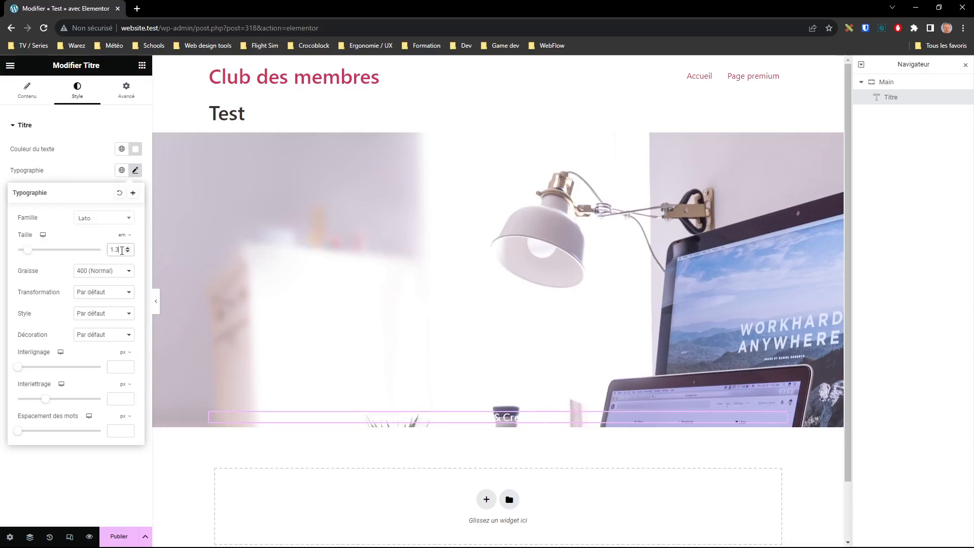
pyautogui.press('Down')
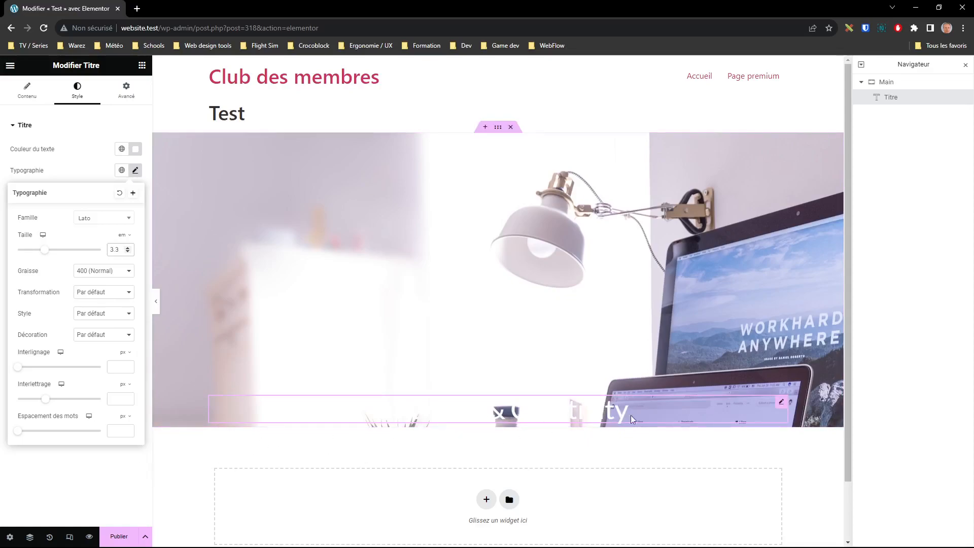
pyautogui.click(105, 478)
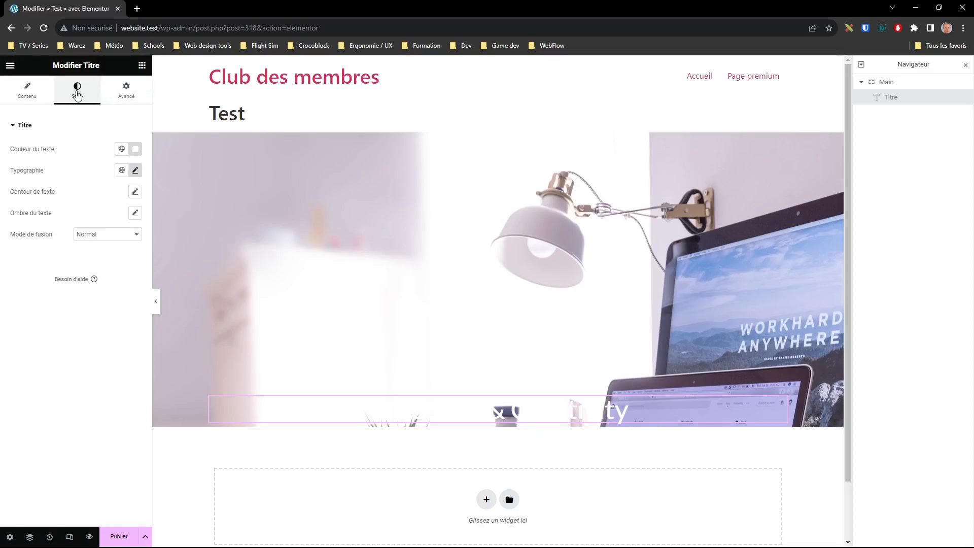
# - Give the heading a classic background in semi-transparent black, #000000AB
pyautogui.click(127, 94)
pyautogui.scroll(-3, 90, 238)
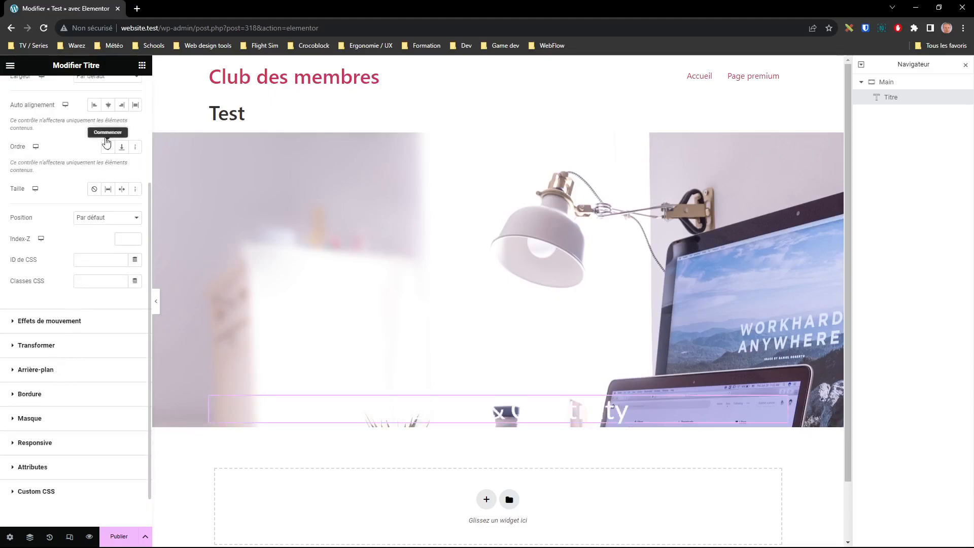
pyautogui.click(36, 369)
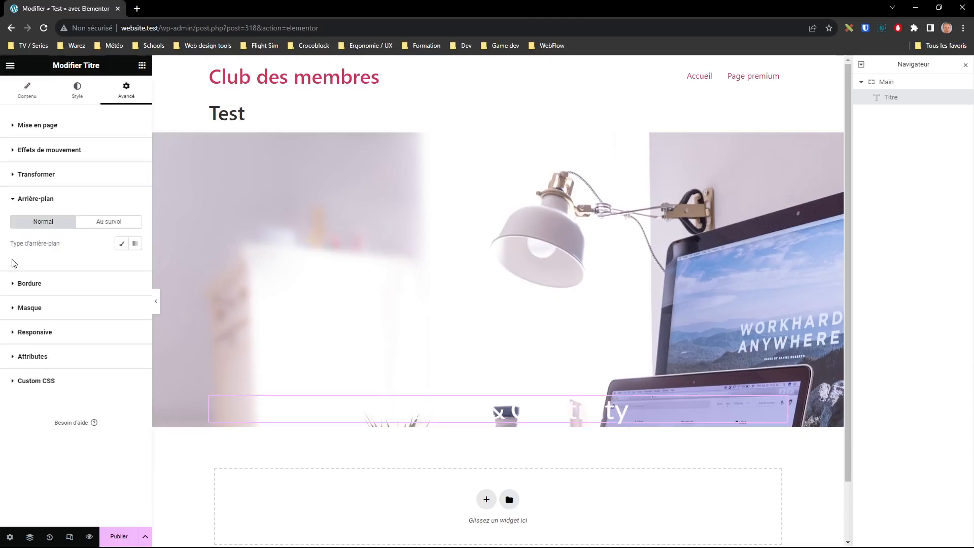
pyautogui.click(121, 244)
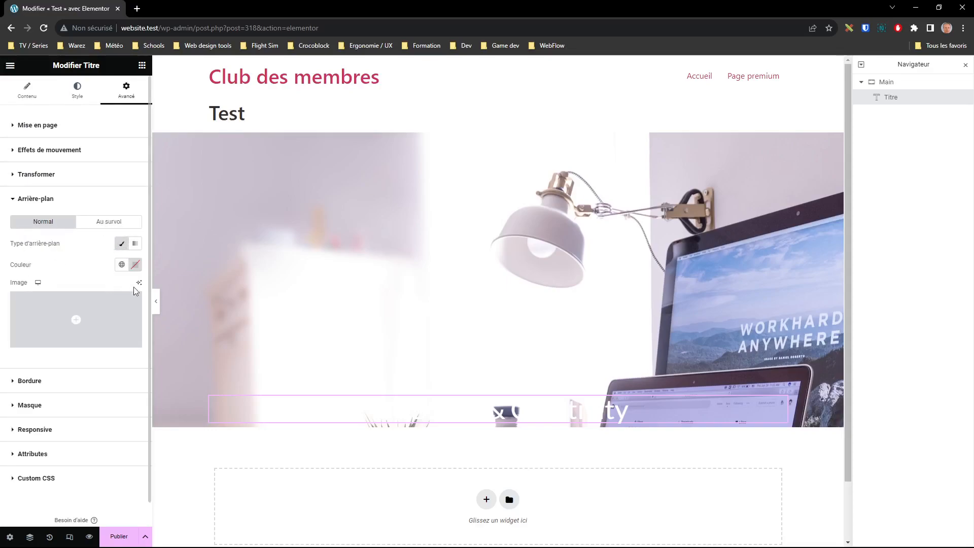
pyautogui.click(124, 267)
pyautogui.click(99, 268)
pyautogui.click(139, 269)
pyautogui.moveTo(89, 371); pyautogui.dragTo(72, 384)
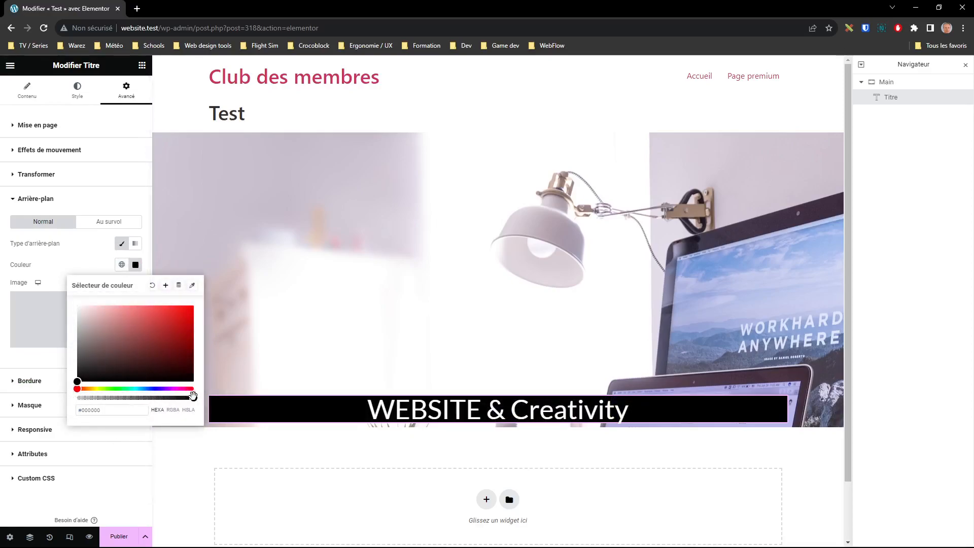
pyautogui.moveTo(194, 398); pyautogui.dragTo(155, 397)
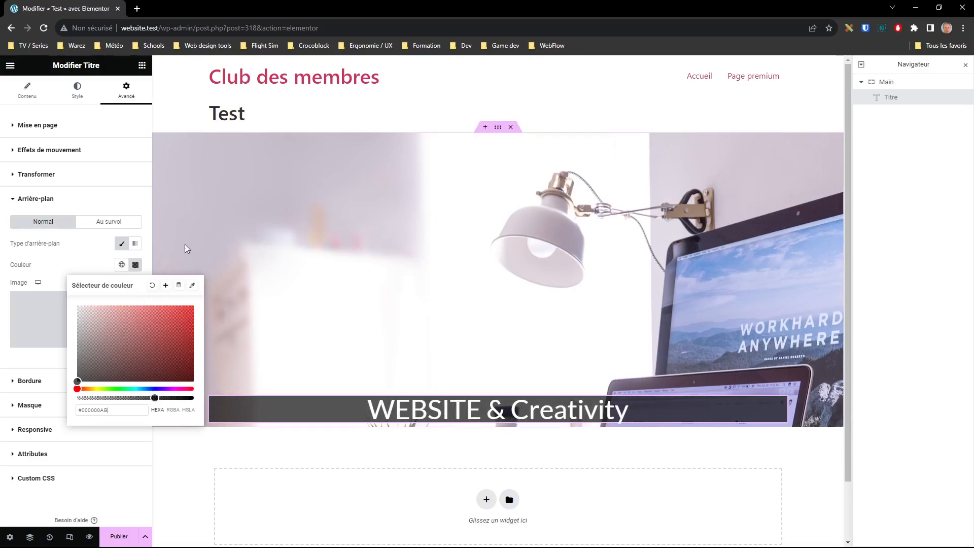
# - Set the heading's font weight to 300 (Fin) and its size to 3.2 em
pyautogui.click(77, 91)
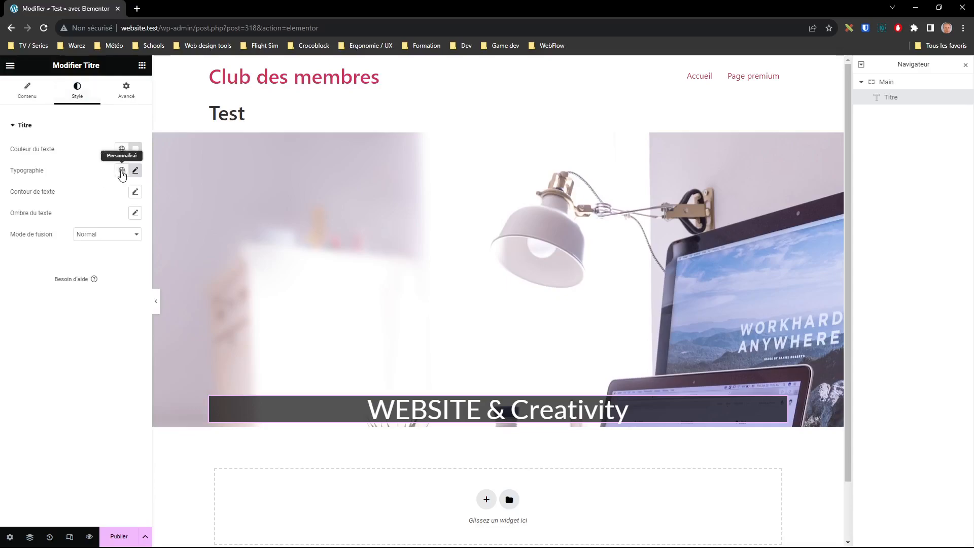
pyautogui.click(135, 170)
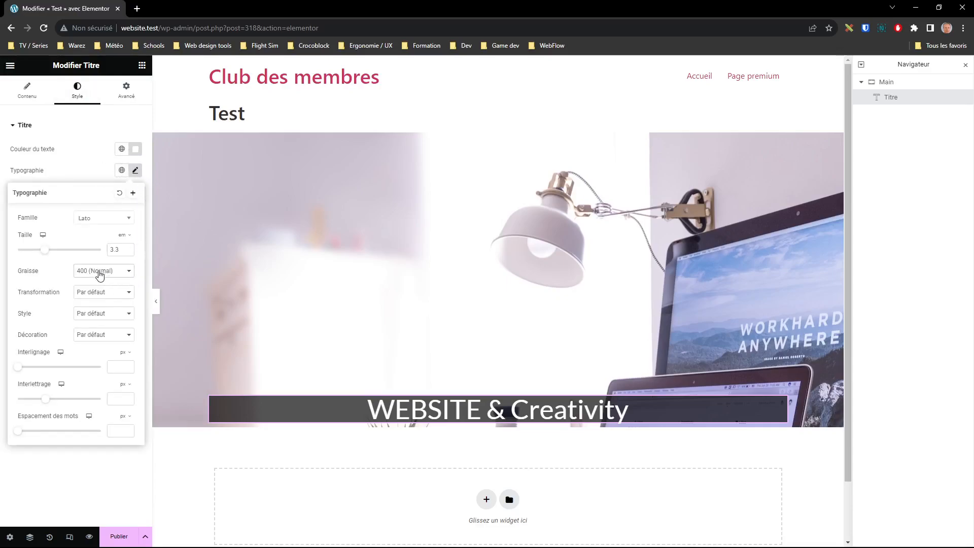
pyautogui.click(98, 300)
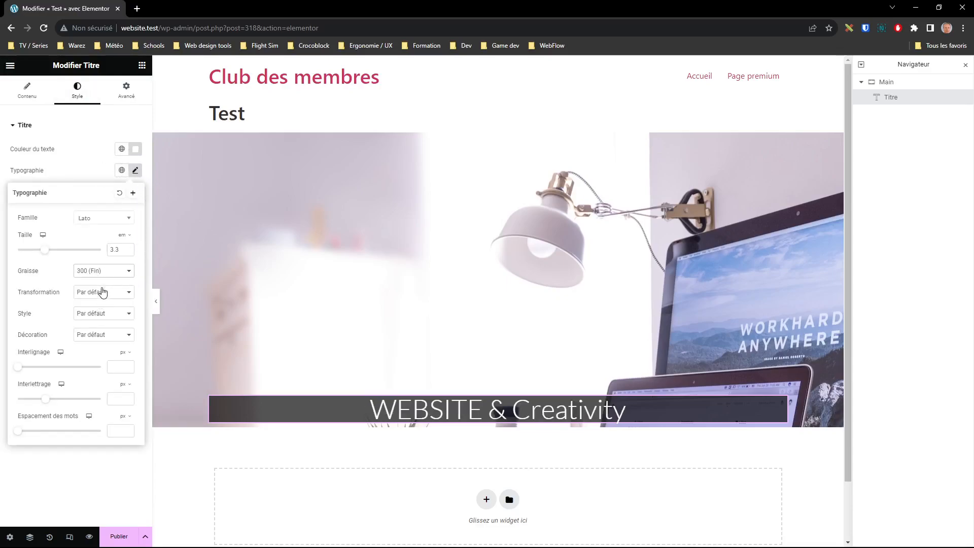
pyautogui.click(128, 252)
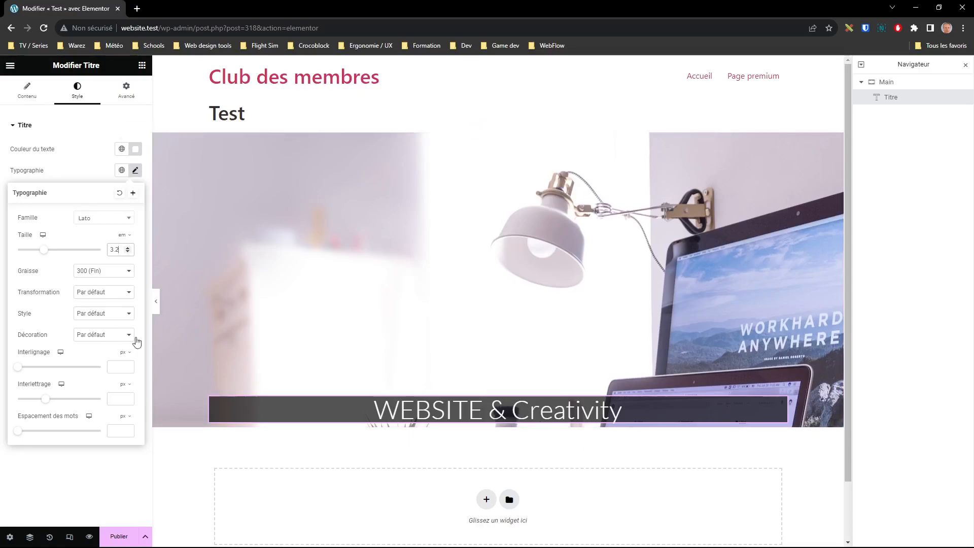
# - Preview the page without the editing panel, return to editing and open the heading's advanced settings
pyautogui.click(157, 300)
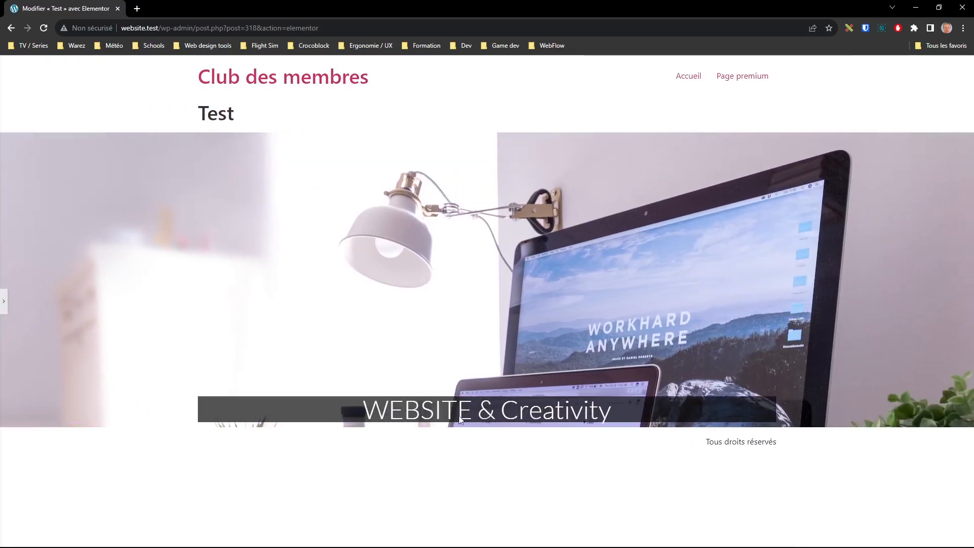
pyautogui.click(2, 298)
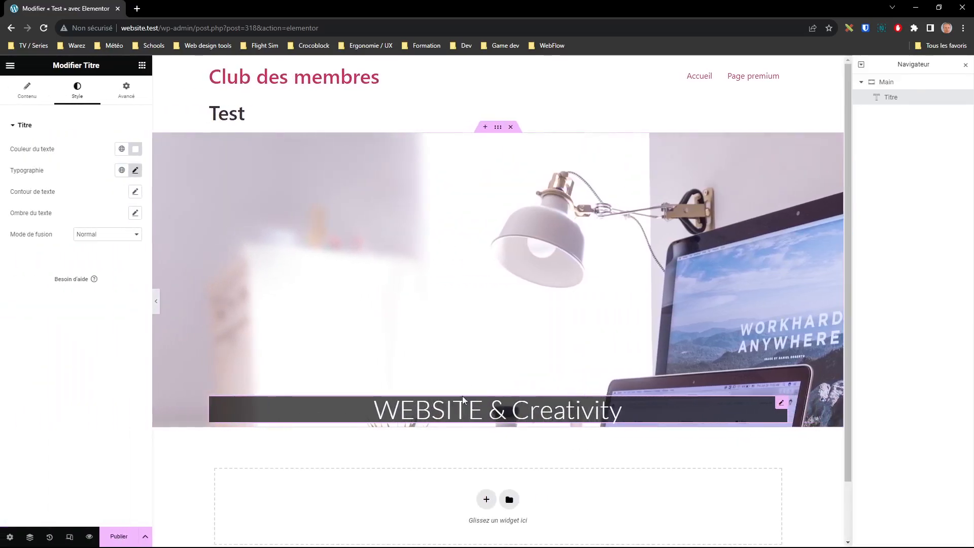
pyautogui.click(127, 91)
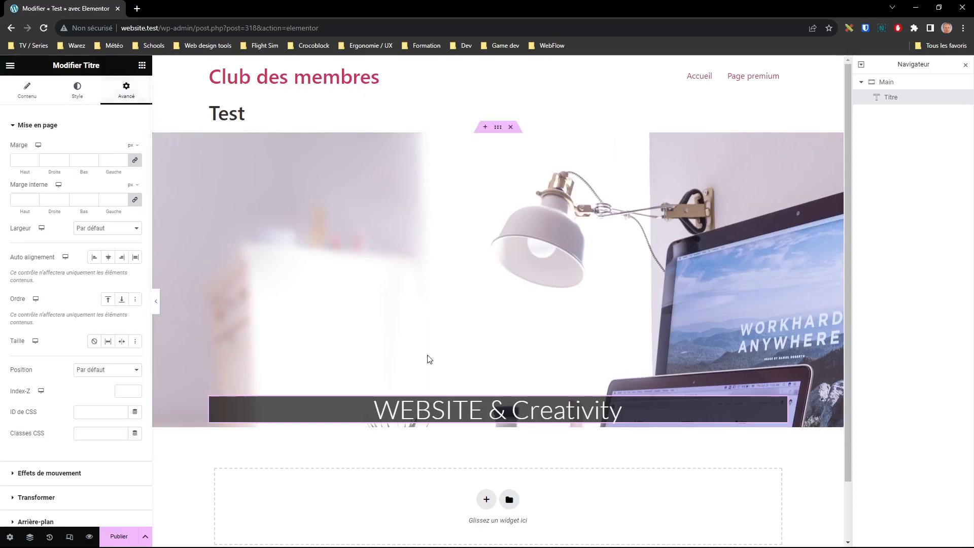
# - Unlink the heading's padding values and set them in percent, with 1% at the top and bottom
pyautogui.click(135, 199)
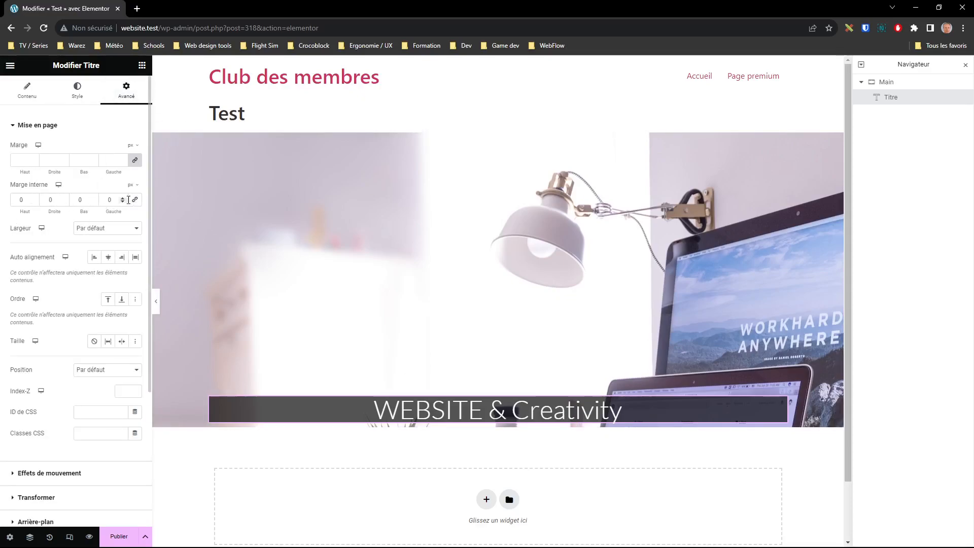
pyautogui.click(34, 198)
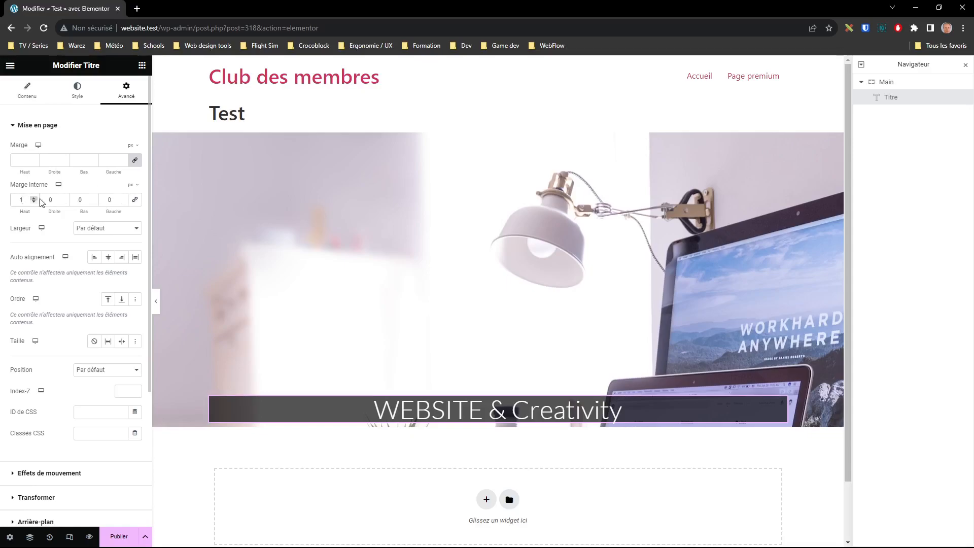
pyautogui.click(136, 185)
pyautogui.click(126, 218)
pyautogui.click(136, 185)
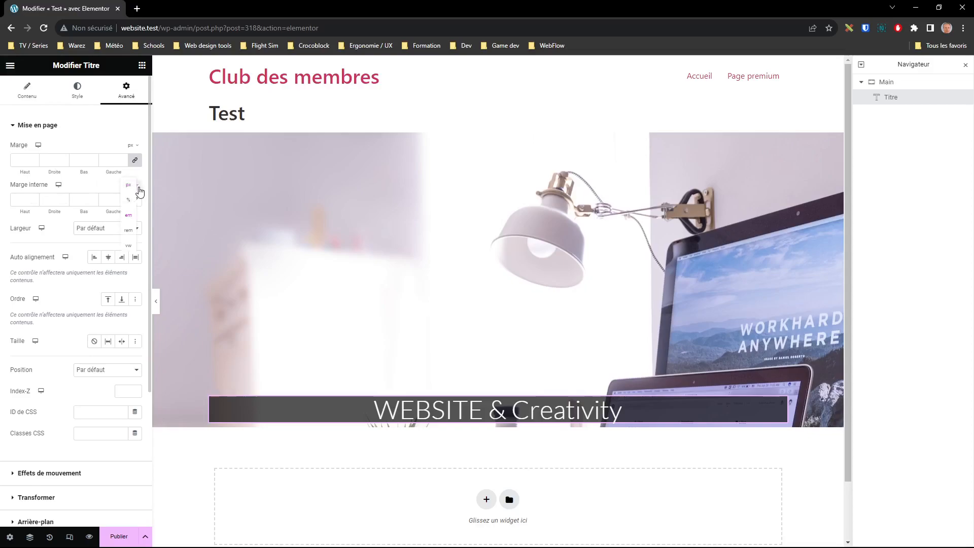
pyautogui.click(129, 200)
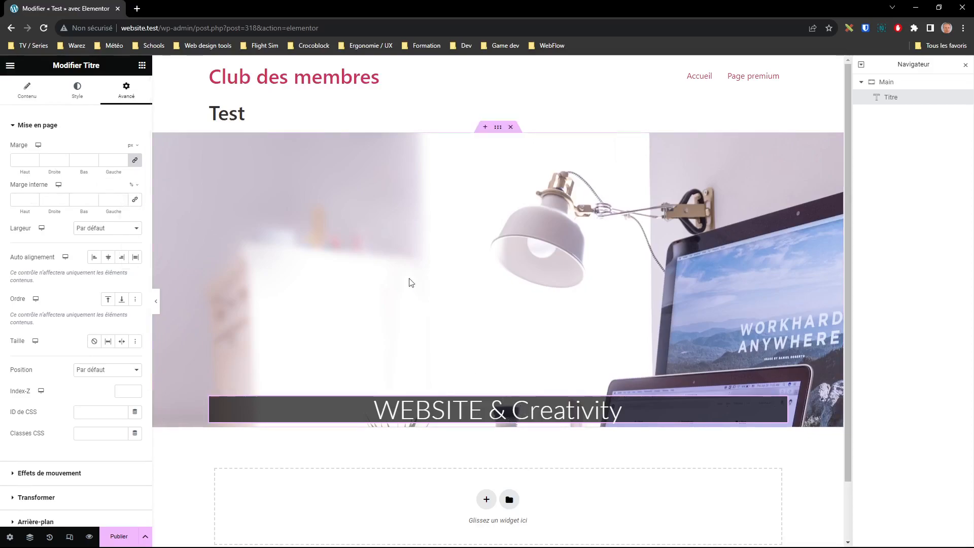
pyautogui.click(34, 198)
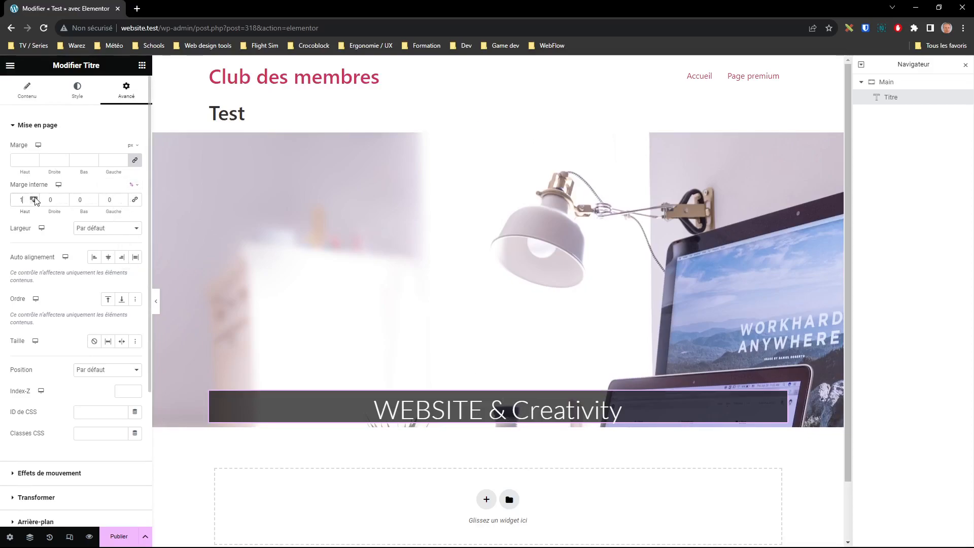
pyautogui.click(94, 200)
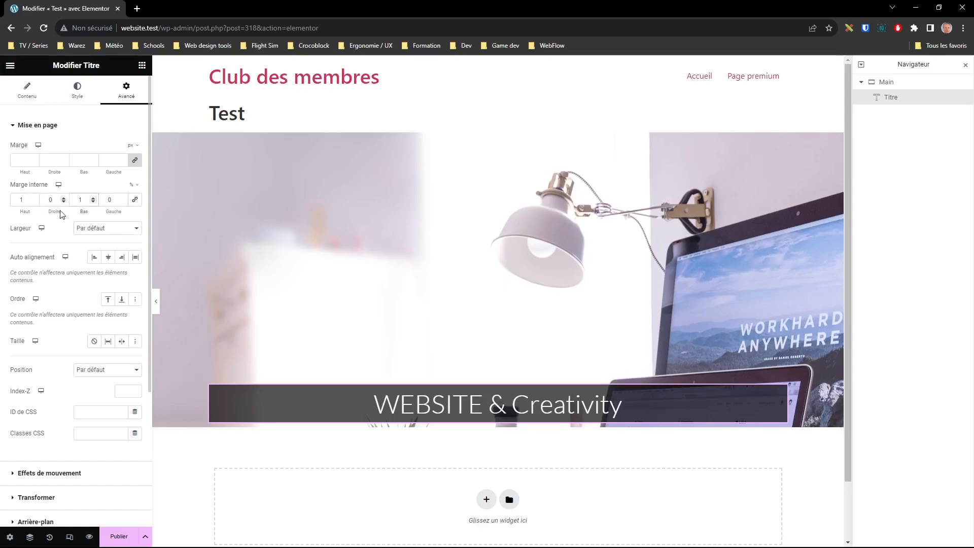
# - Widen the editing panel and unlink the padding values in the Main container's advanced settings
pyautogui.moveTo(151, 215); pyautogui.dragTo(238, 237)
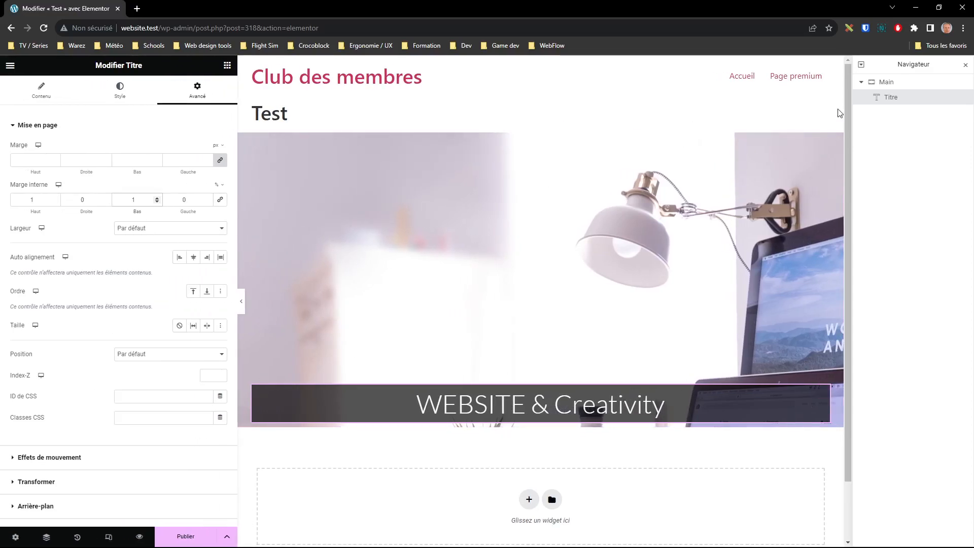
pyautogui.click(886, 83)
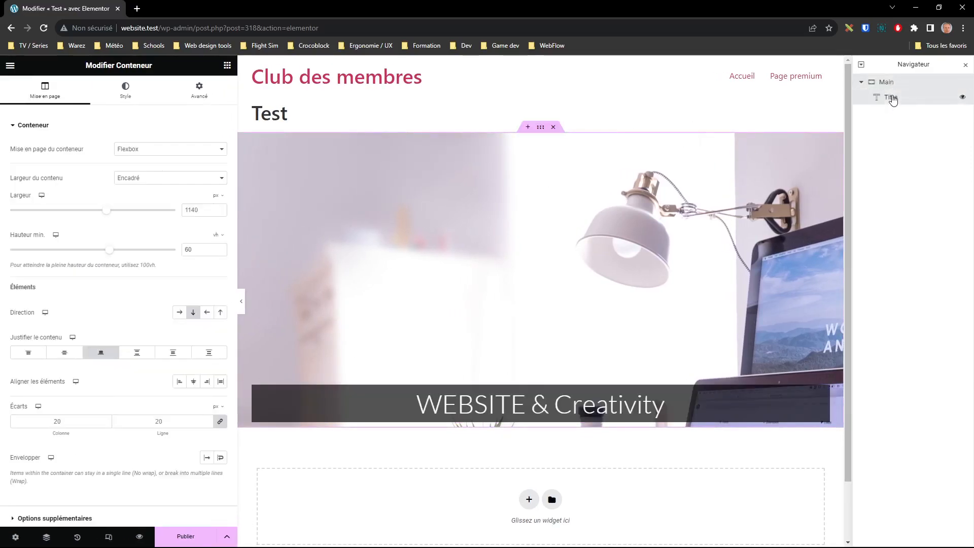
pyautogui.click(891, 98)
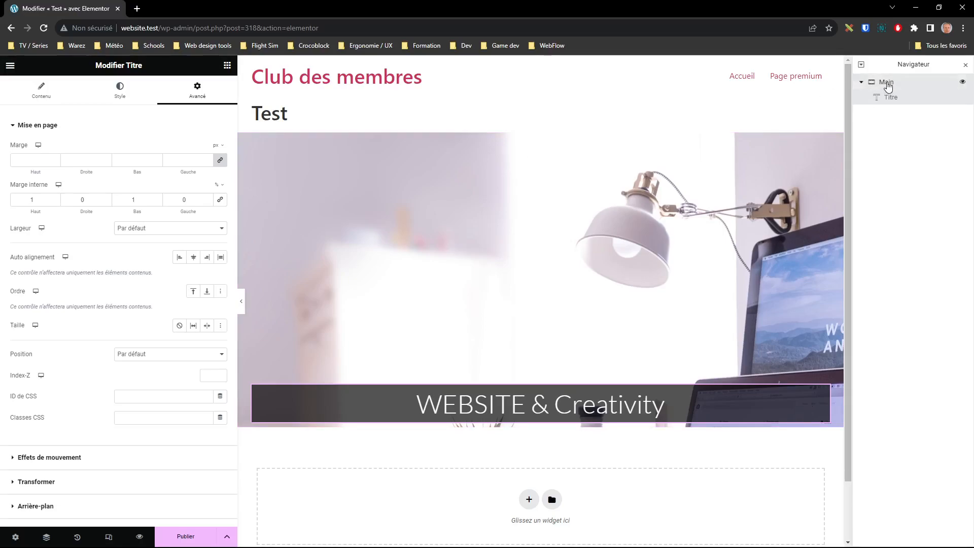
pyautogui.click(887, 84)
pyautogui.click(199, 91)
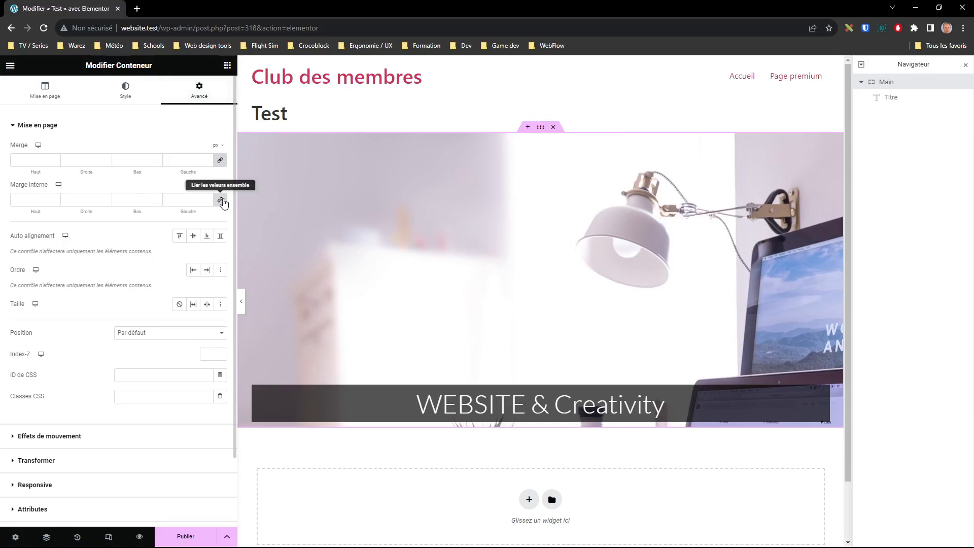
pyautogui.click(221, 201)
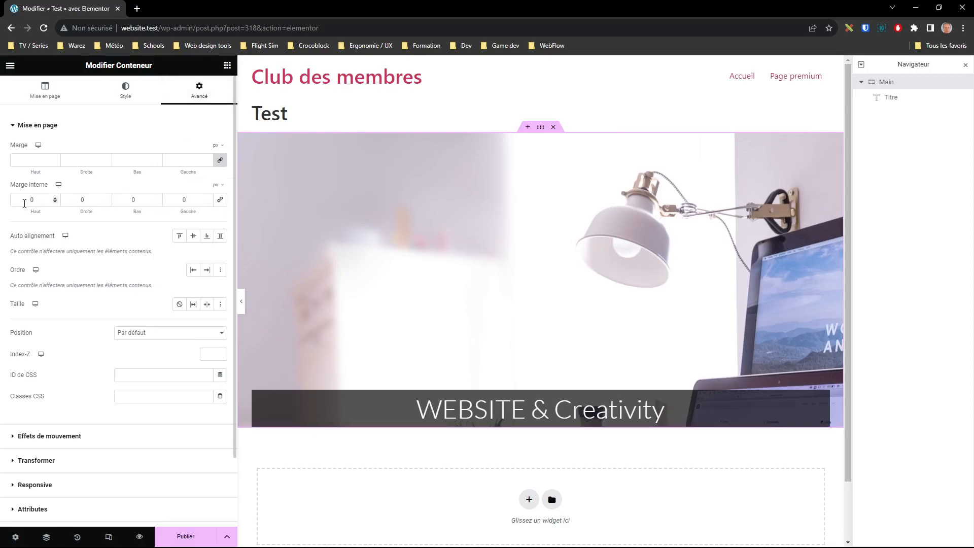
# - Try a left margin on the Main container in em with the sides unlinked, raising it to 5 and lowering it to 3
pyautogui.click(220, 160)
pyautogui.click(218, 146)
pyautogui.click(217, 180)
pyautogui.click(207, 160)
pyautogui.click(207, 160)
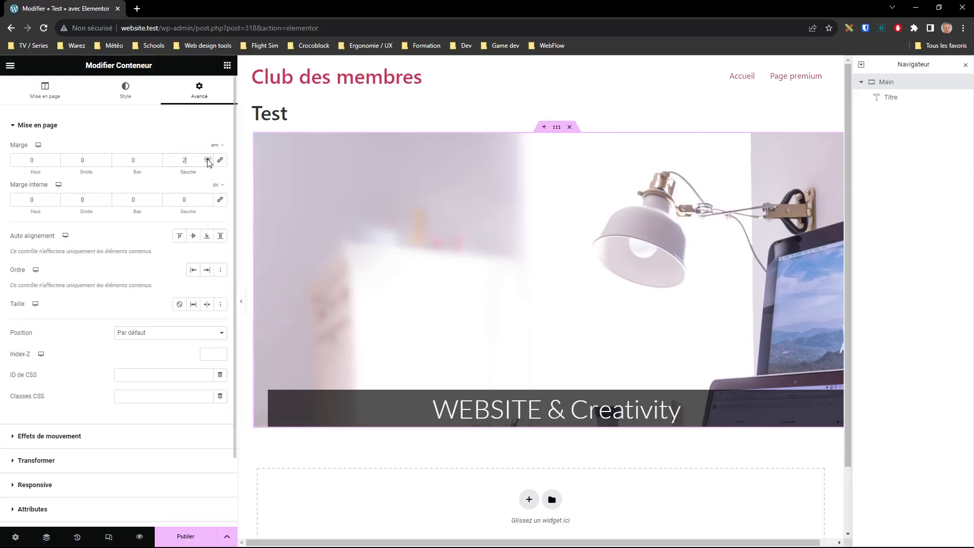
pyautogui.click(208, 160)
pyautogui.click(207, 159)
pyautogui.click(207, 160)
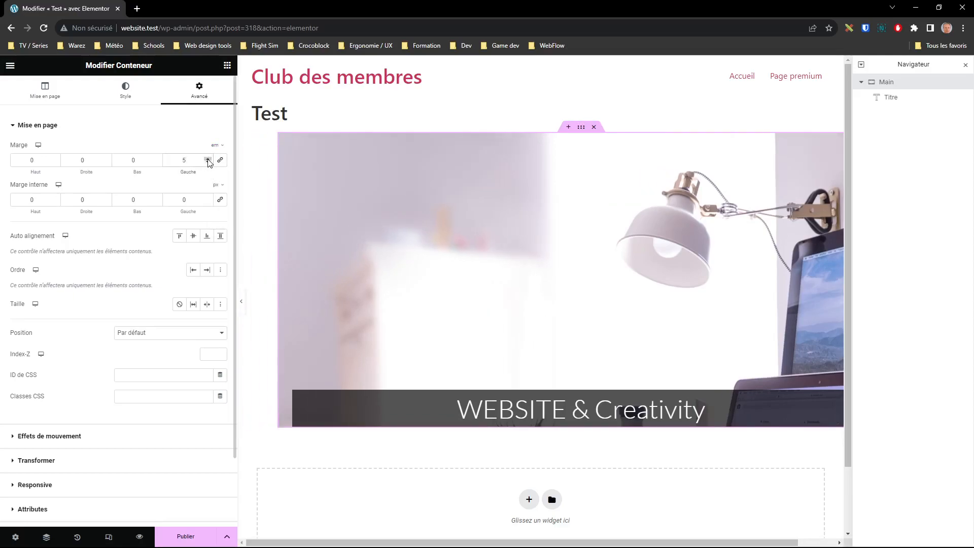
pyautogui.click(208, 162)
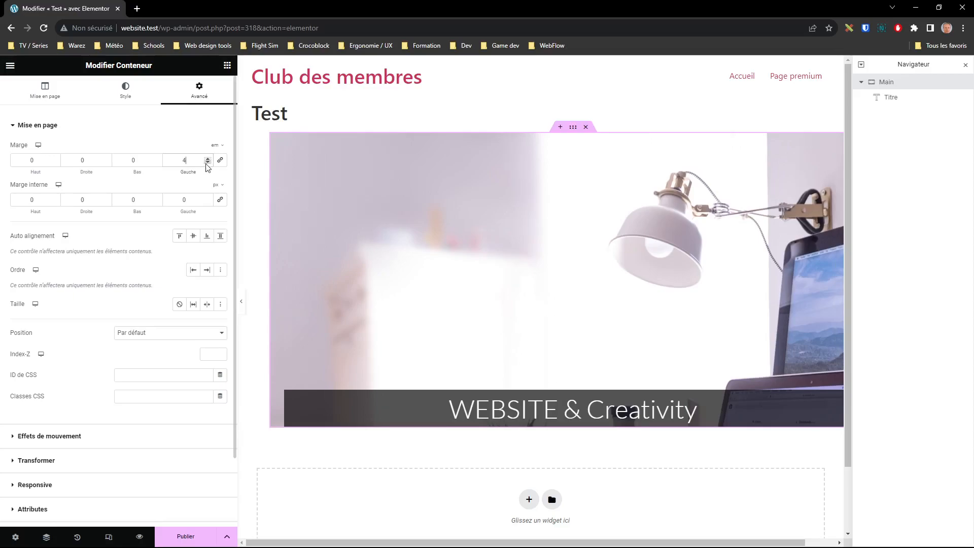
pyautogui.click(208, 162)
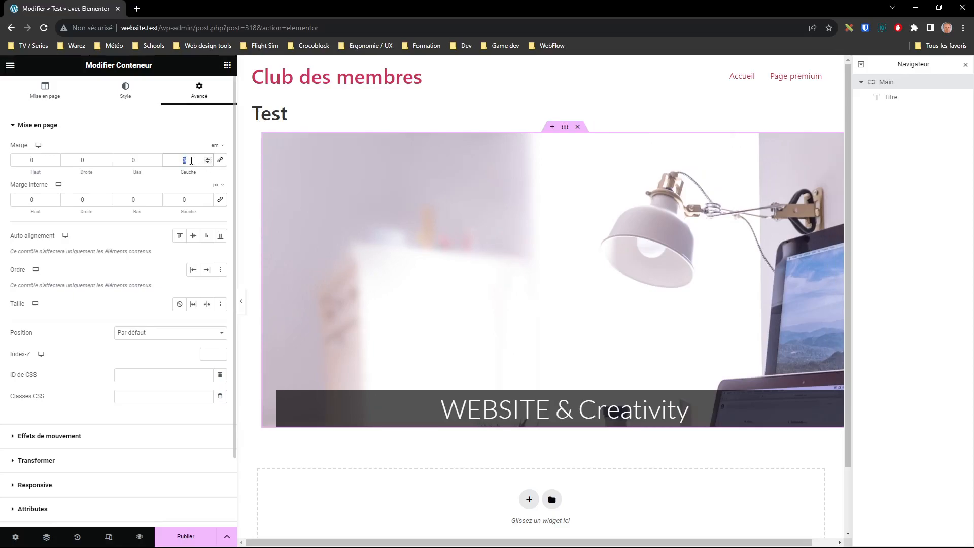
# - Reset the Main container's left and bottom margins to 0
pyautogui.write('-13')
pyautogui.moveTo(201, 163); pyautogui.dragTo(157, 160)
pyautogui.write('0')
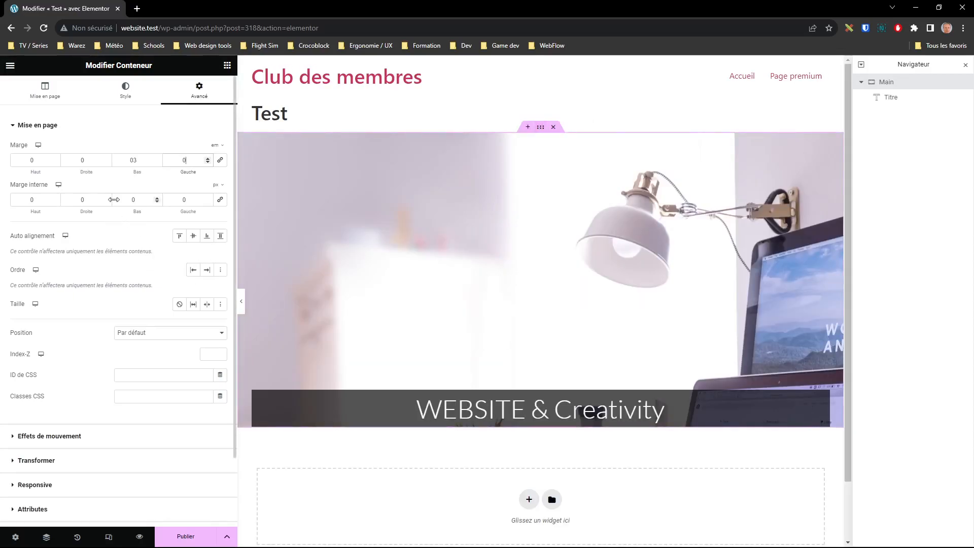
pyautogui.write('0')
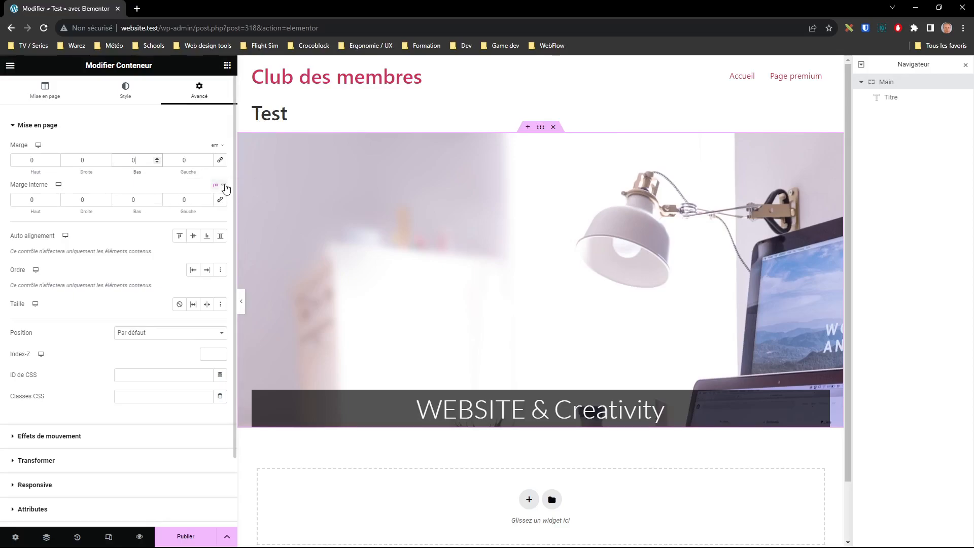
# - Switch the Main container's padding unit to em and try a left padding of 30 em
pyautogui.click(222, 188)
pyautogui.click(218, 216)
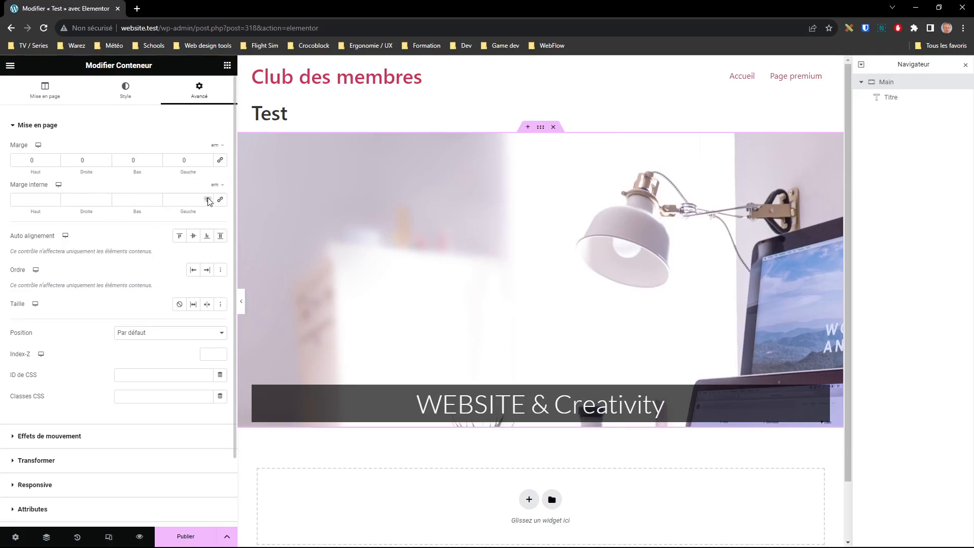
pyautogui.click(208, 200)
pyautogui.click(208, 200)
pyautogui.click(208, 200)
pyautogui.click(208, 198)
pyautogui.click(208, 198)
pyautogui.click(208, 198)
pyautogui.click(208, 198)
pyautogui.click(208, 198)
pyautogui.click(208, 198)
pyautogui.click(208, 199)
pyautogui.click(208, 198)
pyautogui.click(208, 198)
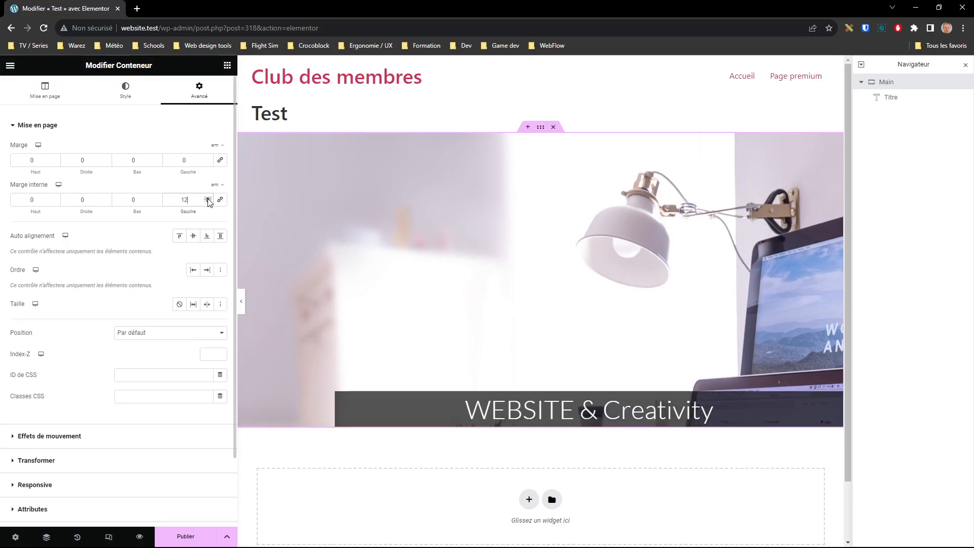
pyautogui.click(207, 199)
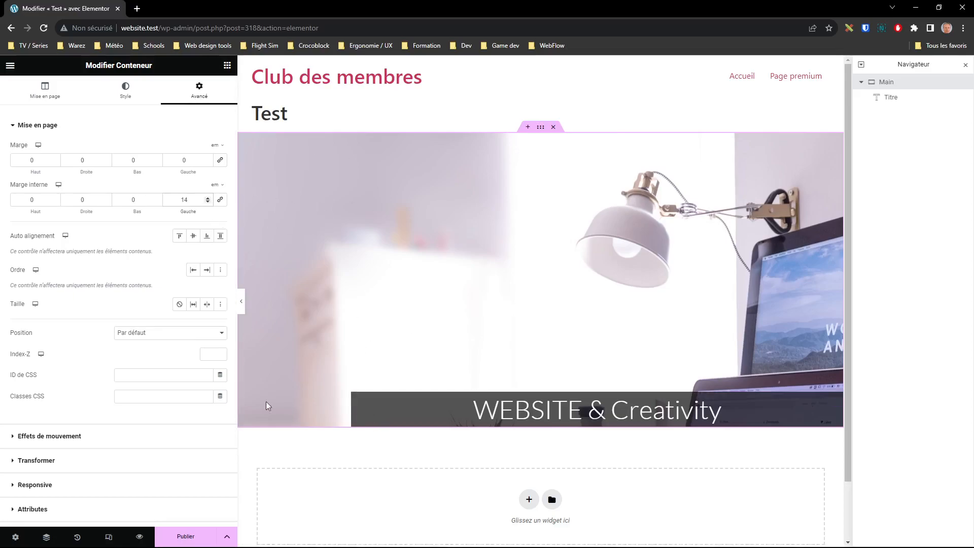
pyautogui.click(207, 197)
pyautogui.click(206, 198)
pyautogui.click(206, 198)
pyautogui.click(207, 197)
pyautogui.click(207, 197)
pyautogui.click(206, 197)
pyautogui.click(207, 197)
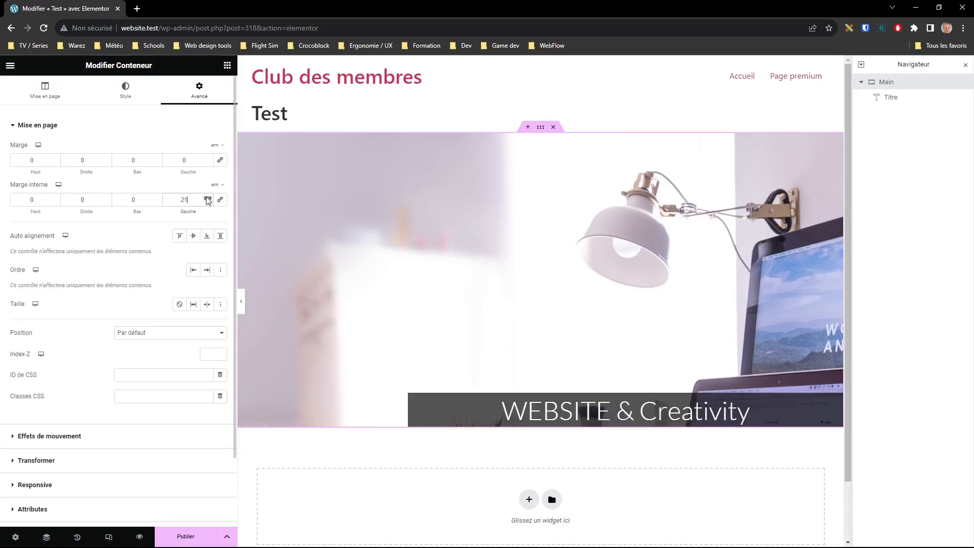
pyautogui.doubleClick(207, 198)
pyautogui.doubleClick(207, 198)
pyautogui.doubleClick(207, 197)
pyautogui.doubleClick(208, 197)
pyautogui.click(207, 198)
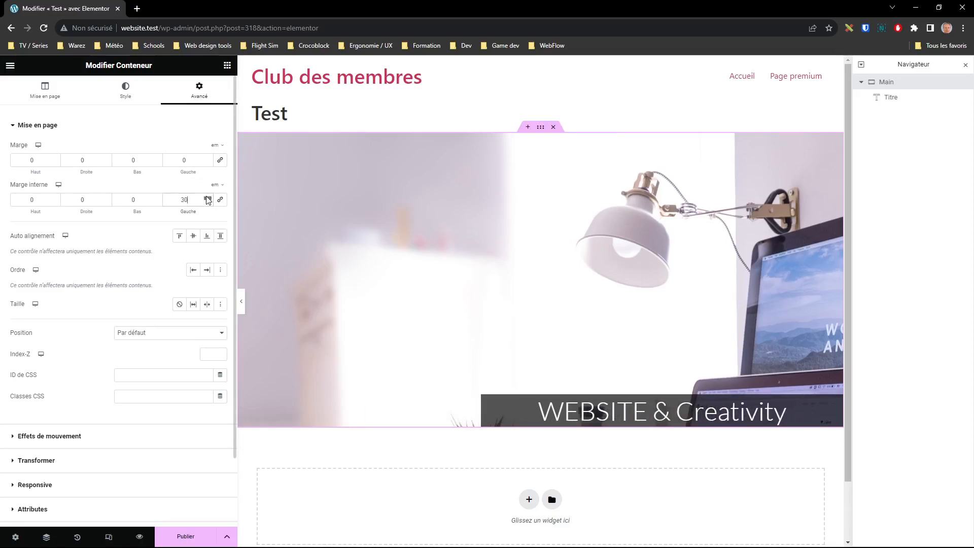
# - Change the Main container's padding unit to percent and set its left padding to 40%
pyautogui.click(218, 188)
pyautogui.click(211, 198)
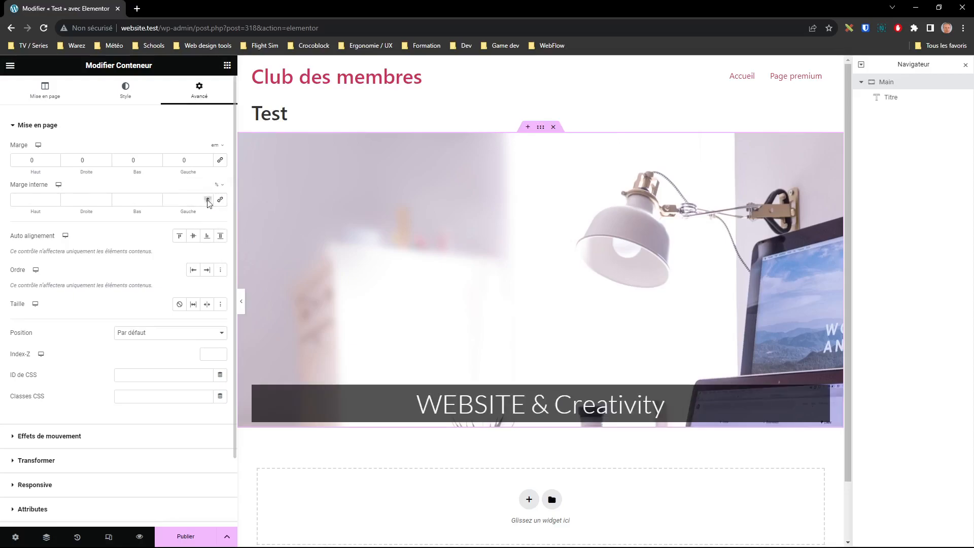
pyautogui.click(208, 198)
pyautogui.click(208, 198)
pyautogui.click(208, 198)
pyautogui.click(208, 198)
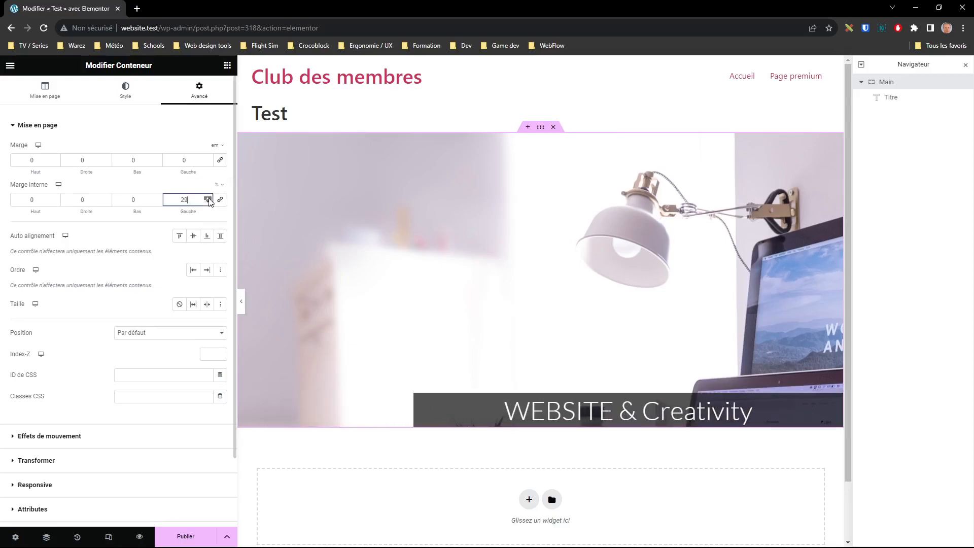
pyautogui.click(208, 197)
pyautogui.click(208, 197)
pyautogui.click(208, 197)
pyautogui.click(208, 197)
pyautogui.click(208, 197)
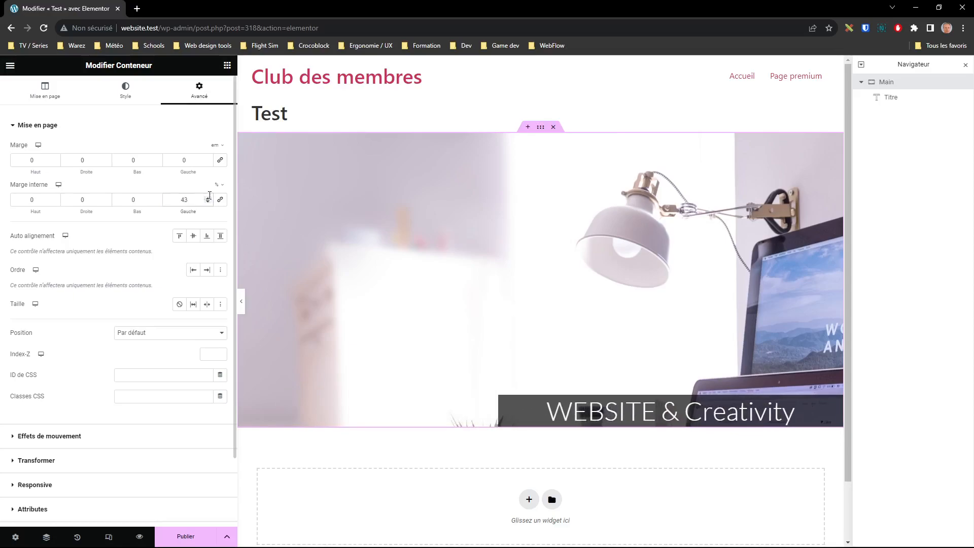
pyautogui.click(207, 203)
pyautogui.click(208, 202)
pyautogui.click(208, 202)
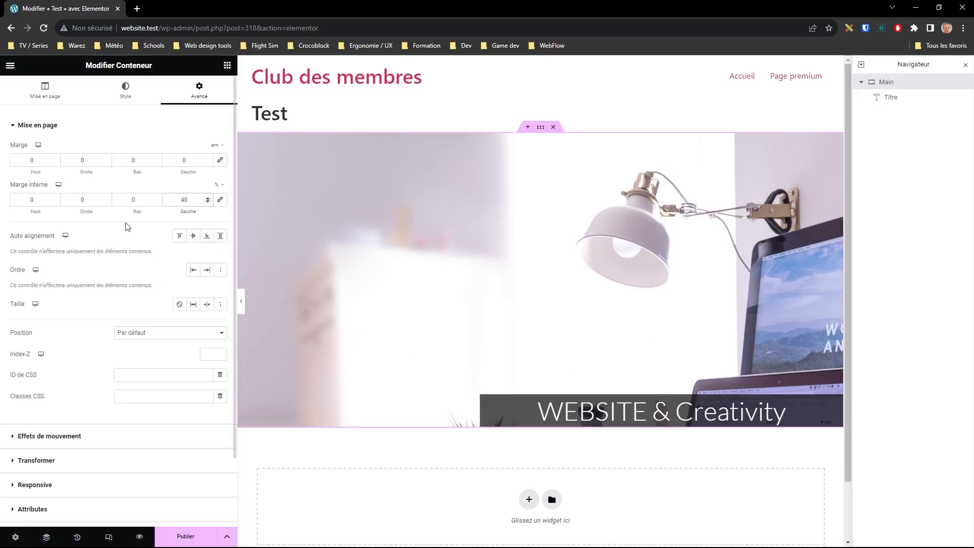
# - Set the Main container's right padding to 4%
pyautogui.click(107, 199)
pyautogui.click(107, 199)
pyautogui.click(107, 198)
pyautogui.click(107, 198)
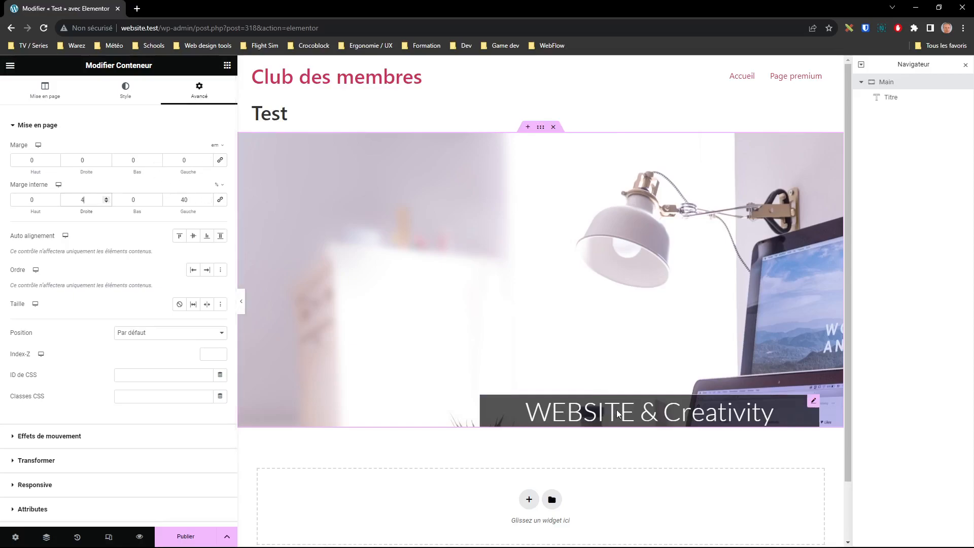
# - Set the heading's top and bottom padding to 2%
pyautogui.click(814, 402)
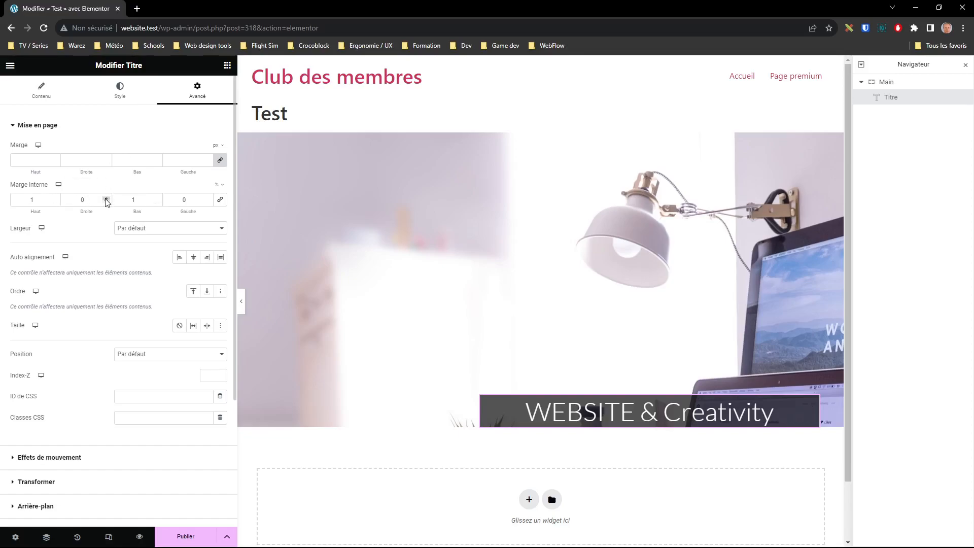
pyautogui.click(55, 198)
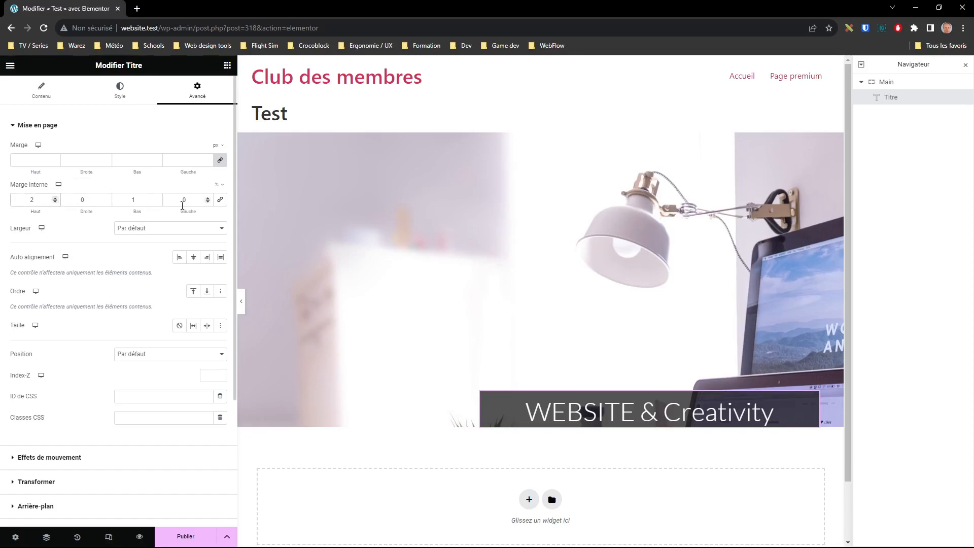
pyautogui.click(157, 198)
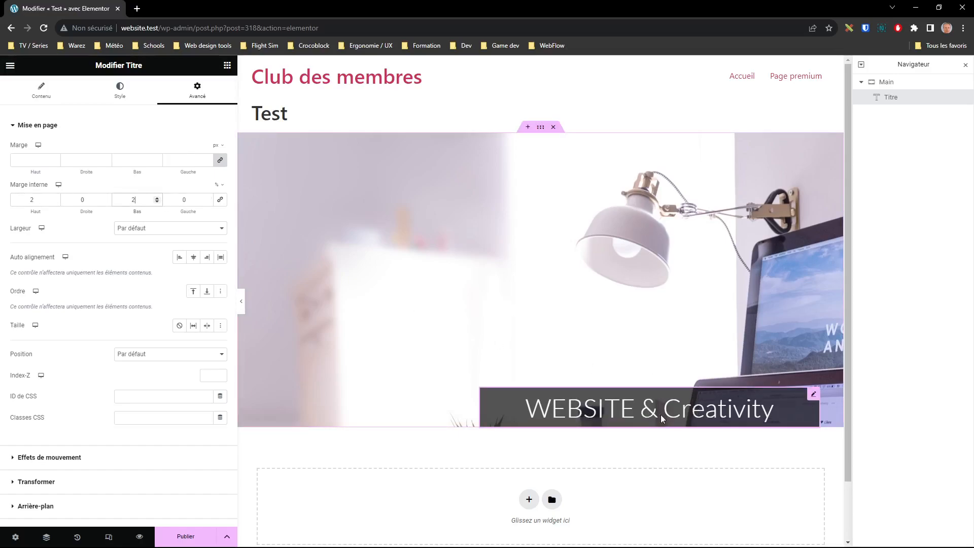
# - Set the Main container's bottom padding to 4%
pyautogui.click(542, 128)
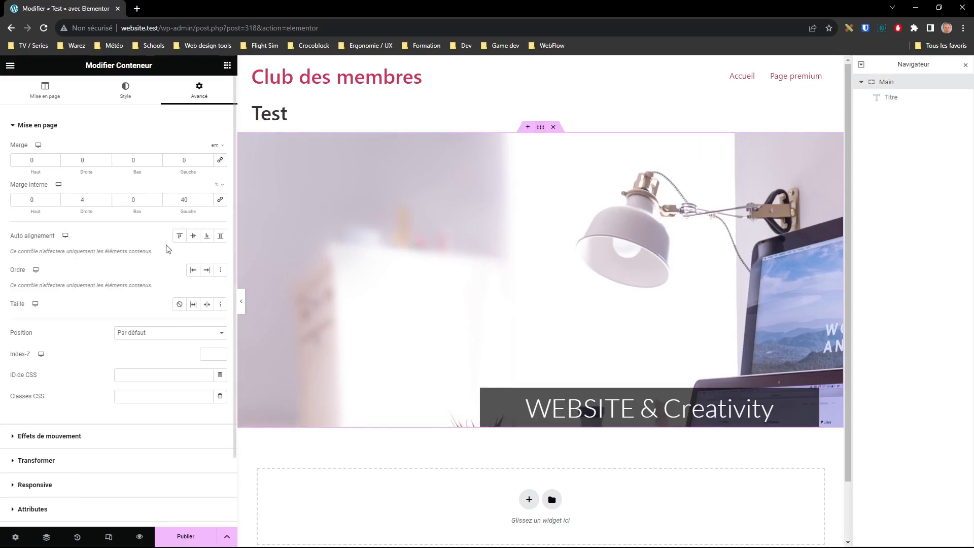
pyautogui.click(157, 198)
pyautogui.click(158, 199)
pyautogui.click(157, 198)
pyautogui.click(157, 199)
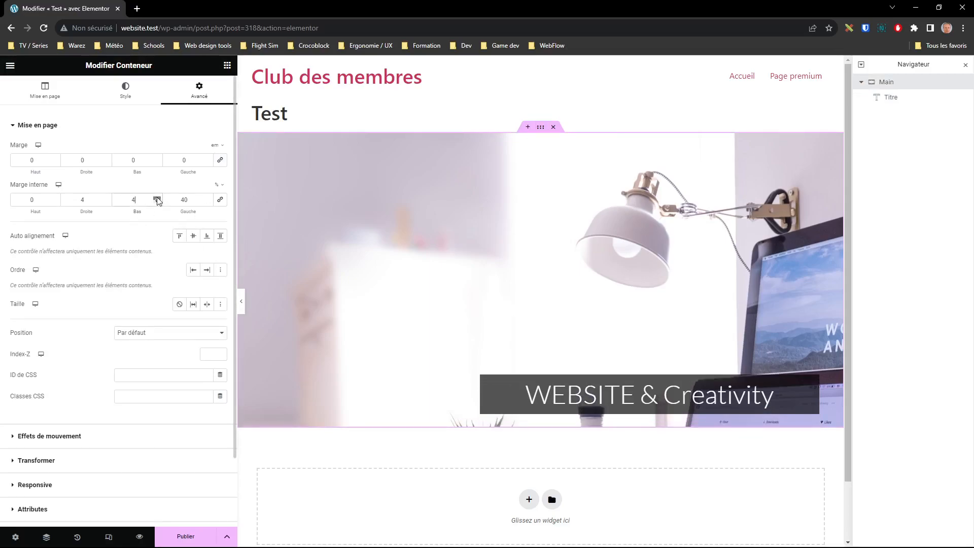
# - Preview the page without the editing panel to check the heading's placement, and return to editing
pyautogui.click(240, 301)
pyautogui.click(6, 304)
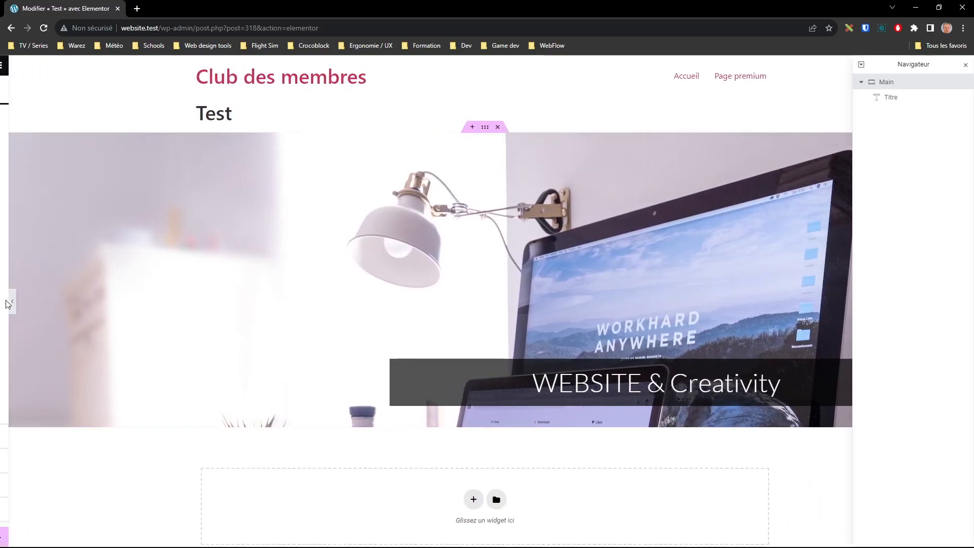
pyautogui.click(241, 303)
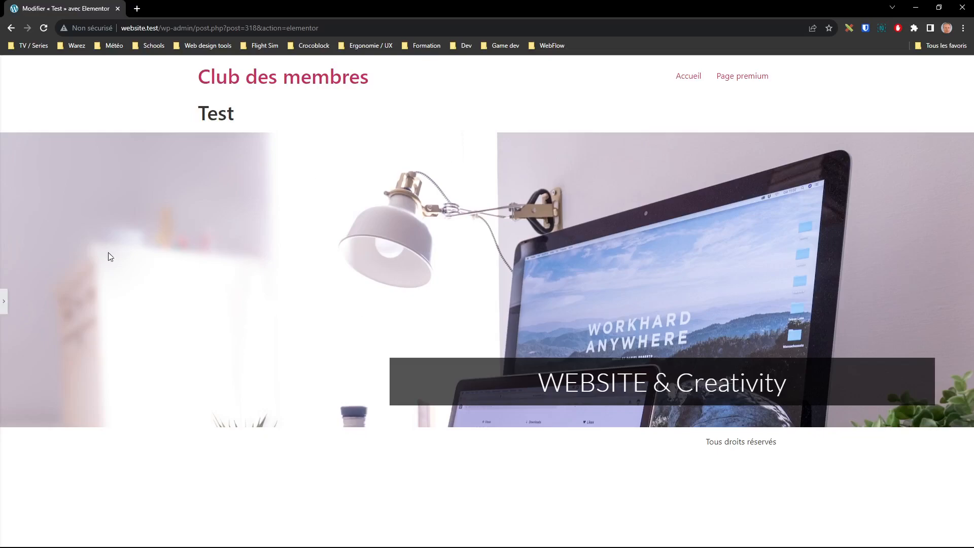
pyautogui.click(6, 305)
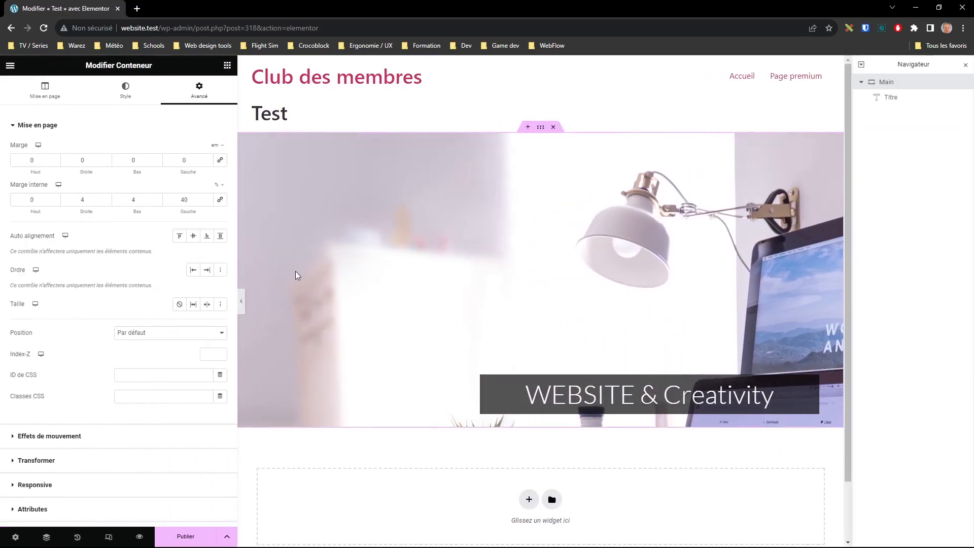
# - Raise the Main container's left padding to 48% and preview the page without the editing panel
pyautogui.click(209, 198)
pyautogui.click(210, 198)
pyautogui.click(209, 198)
pyautogui.click(209, 198)
pyautogui.click(210, 198)
pyautogui.click(210, 198)
pyautogui.click(210, 198)
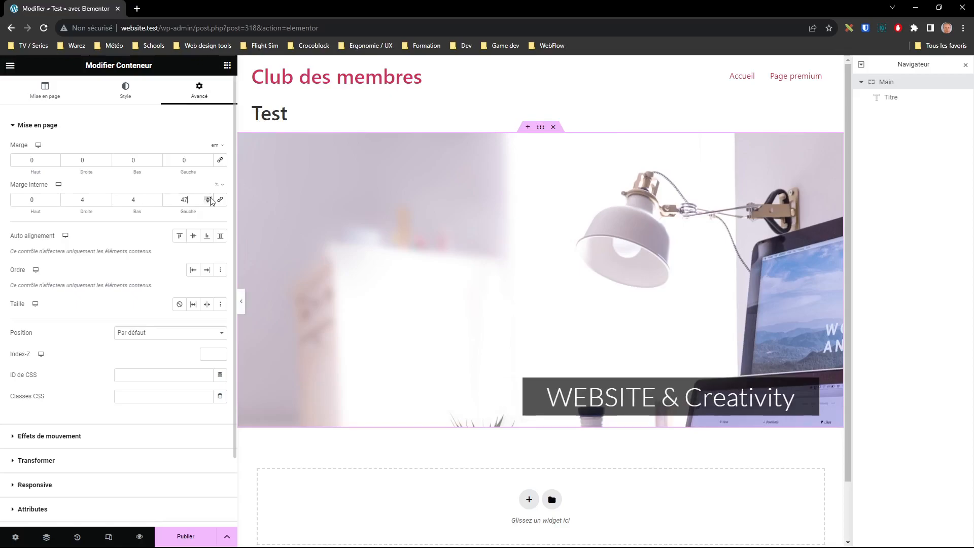
pyautogui.click(243, 307)
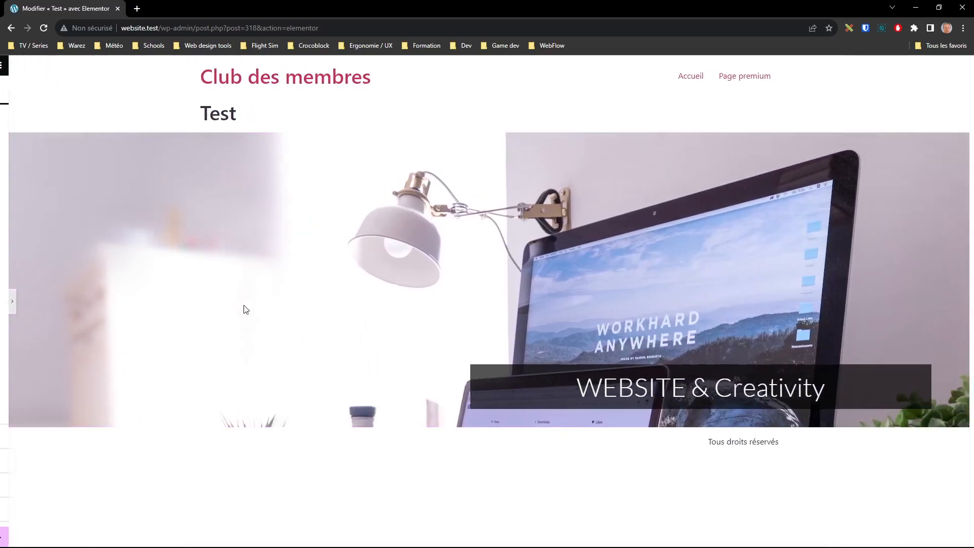
pyautogui.click(4, 305)
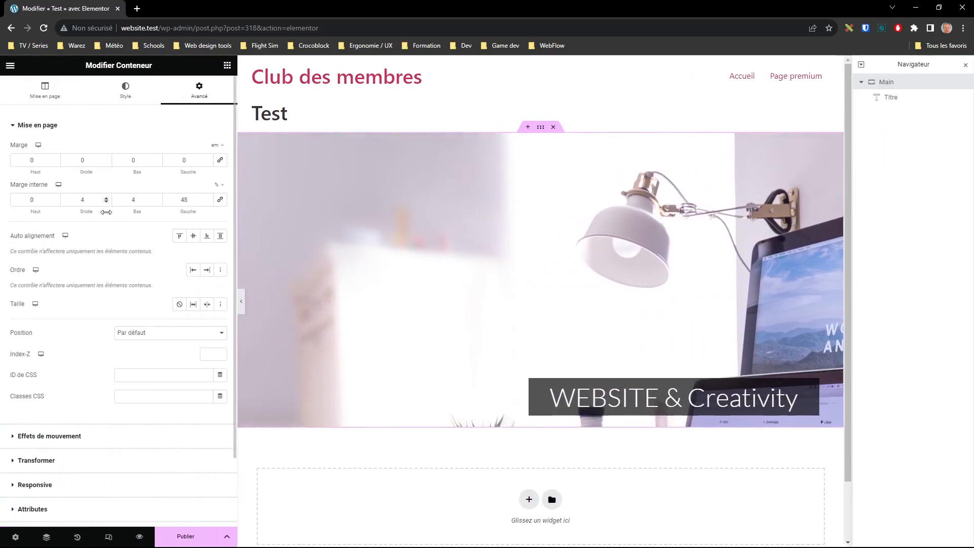
# - Set the Main container's left padding to 60%, preview the page without the editing panel, and return to editing
pyautogui.click(208, 197)
pyautogui.write('60')
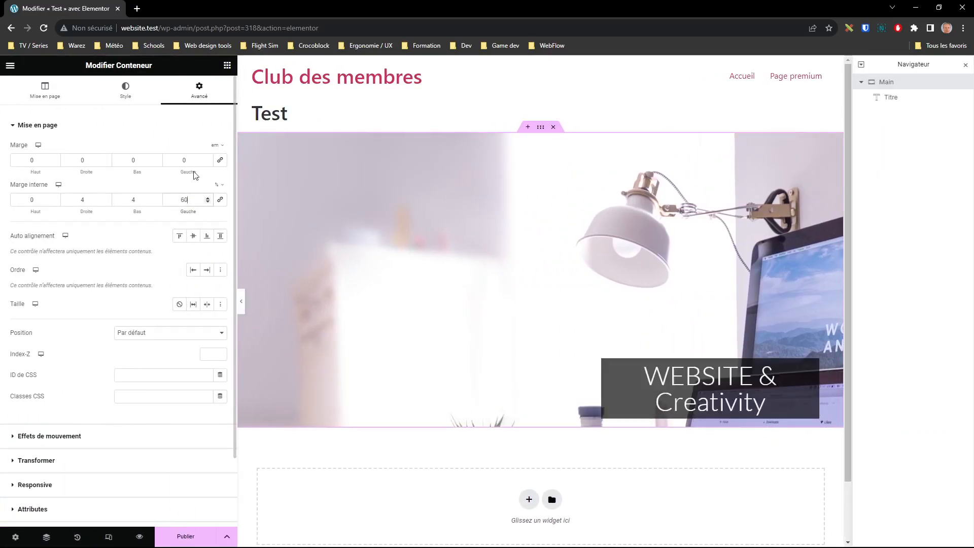
pyautogui.click(245, 303)
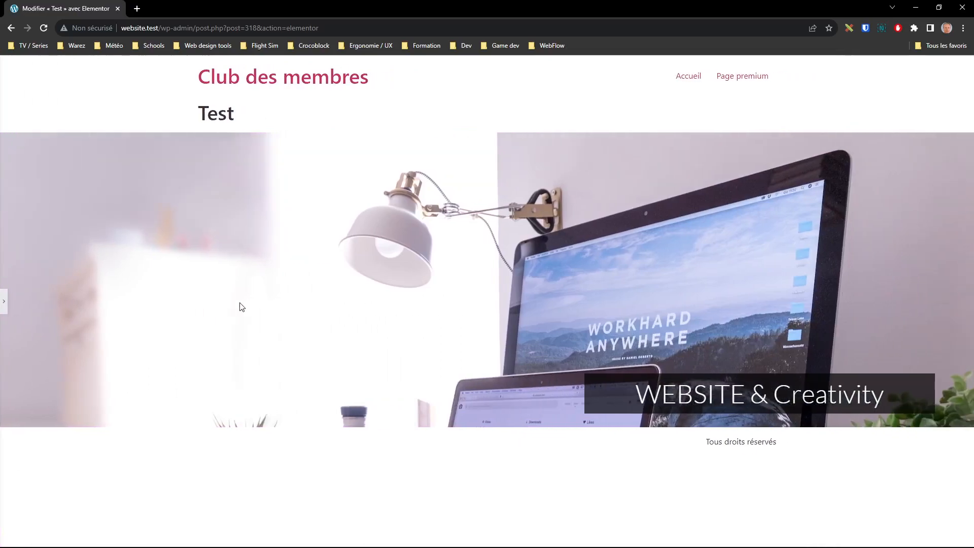
pyautogui.click(3, 302)
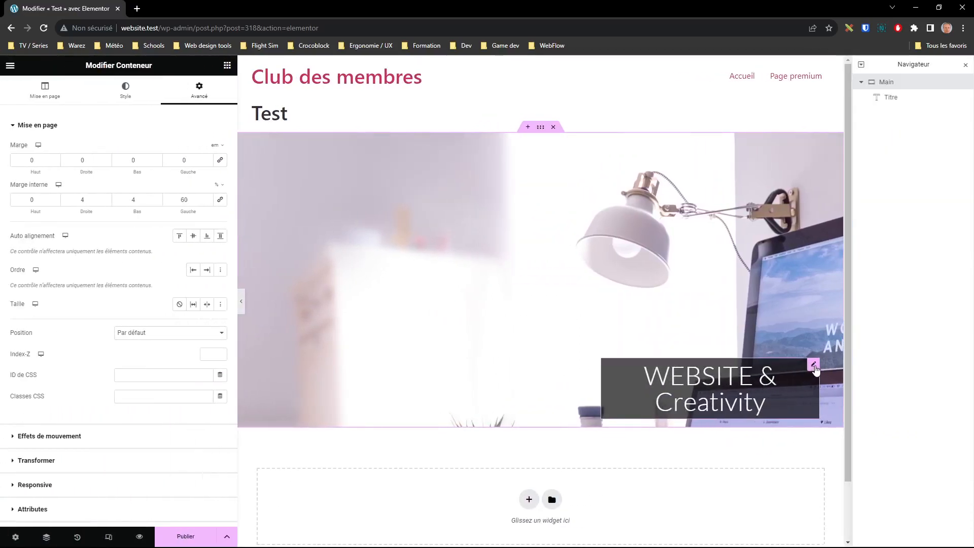
# - Give the heading a solid border in its normal state, with a width of 0 on all sides
pyautogui.click(814, 366)
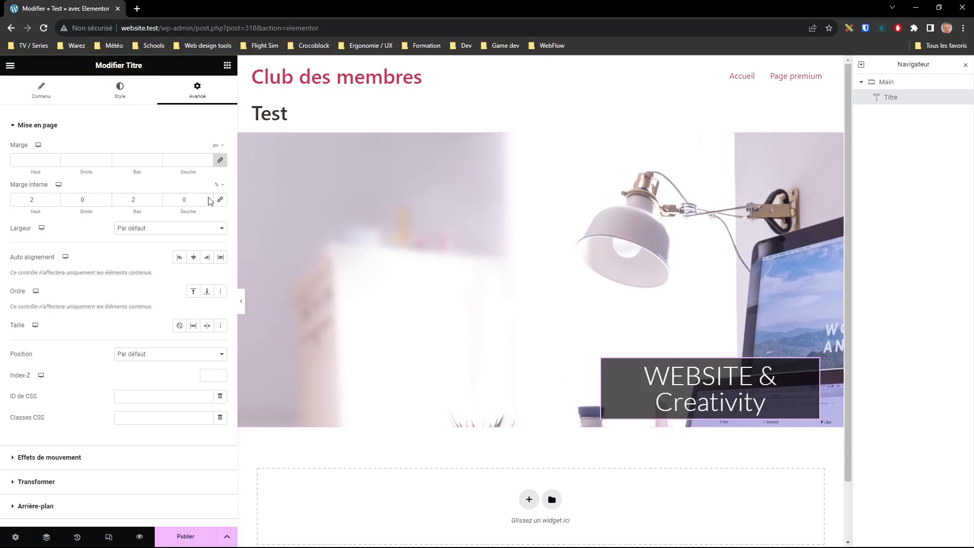
pyautogui.click(119, 90)
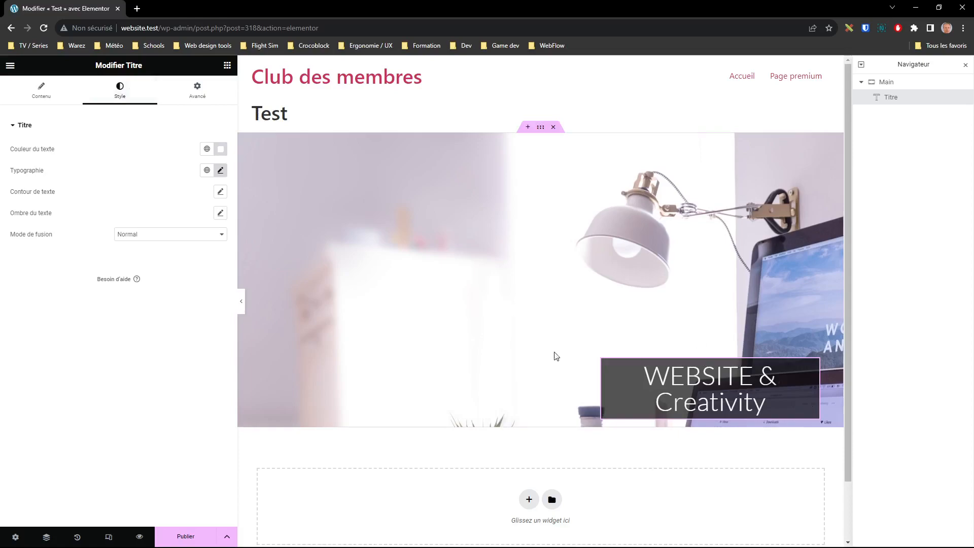
pyautogui.click(197, 91)
pyautogui.scroll(-5, 97, 405)
pyautogui.click(34, 384)
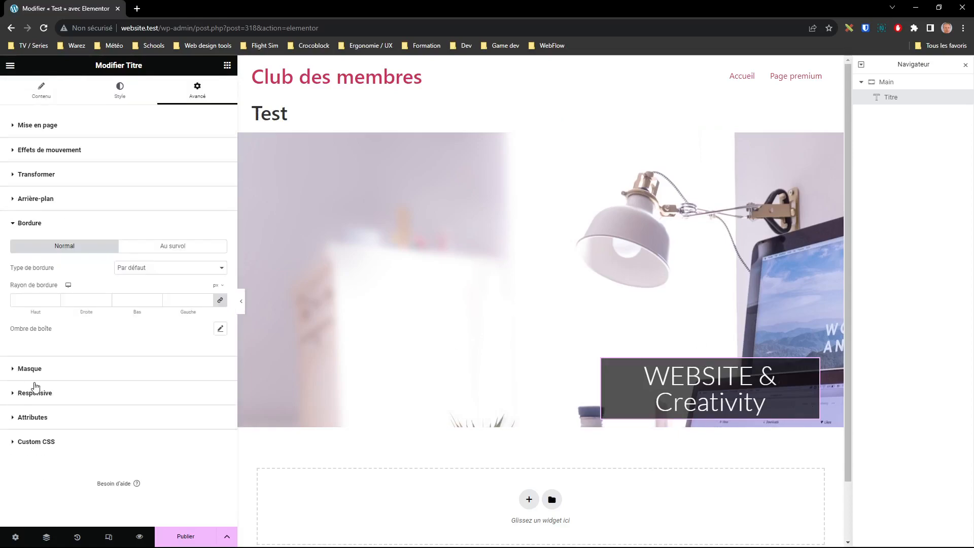
pyautogui.click(169, 301)
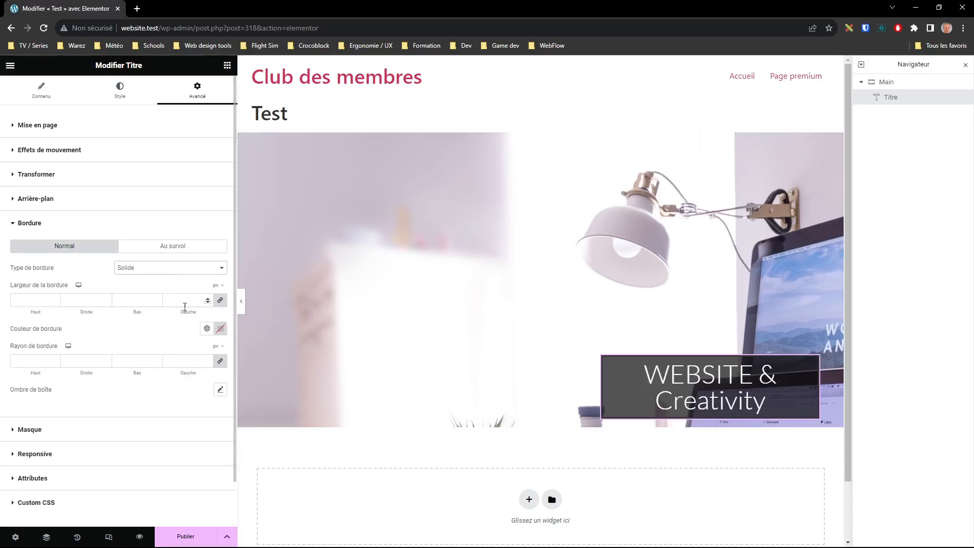
pyautogui.write('0')
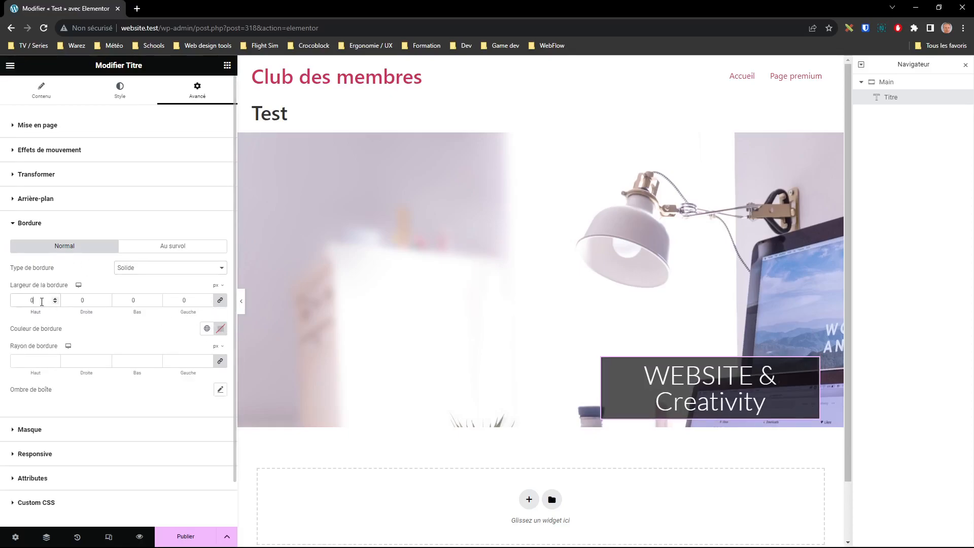
# - Set the heading's normal-state border colour to bright magenta
pyautogui.click(221, 329)
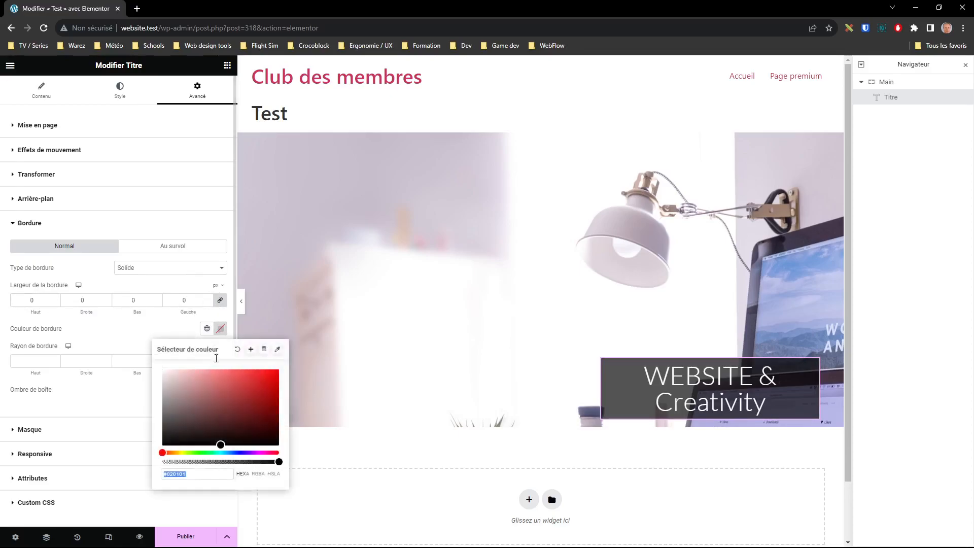
pyautogui.click(257, 452)
pyautogui.click(278, 370)
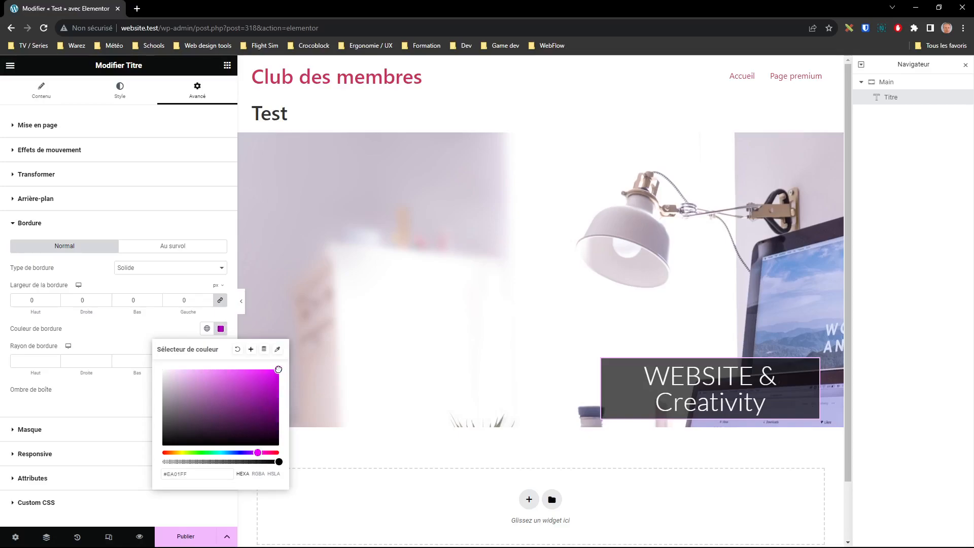
pyautogui.click(78, 364)
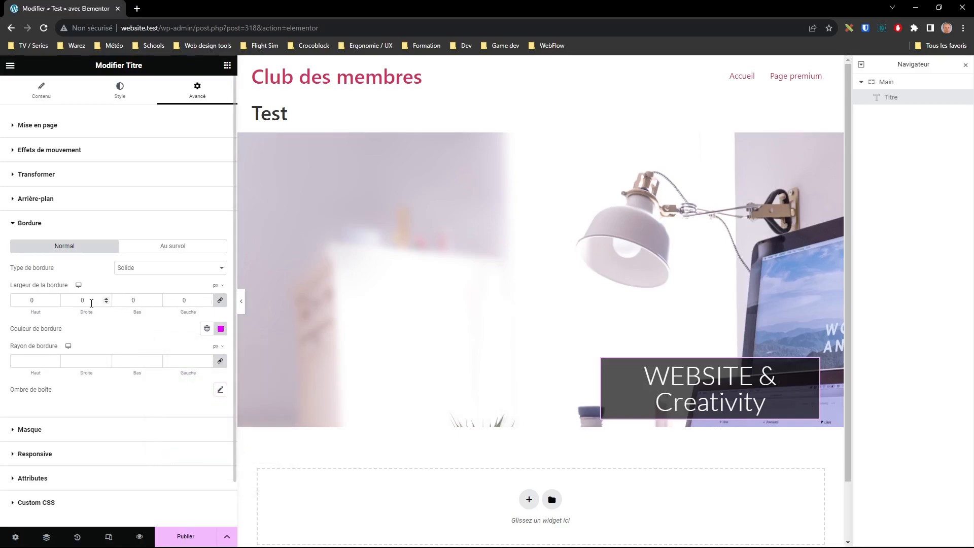
# - Set the heading's normal border width in em, with 0.5 on the right side and 0 on the other sides
pyautogui.click(217, 293)
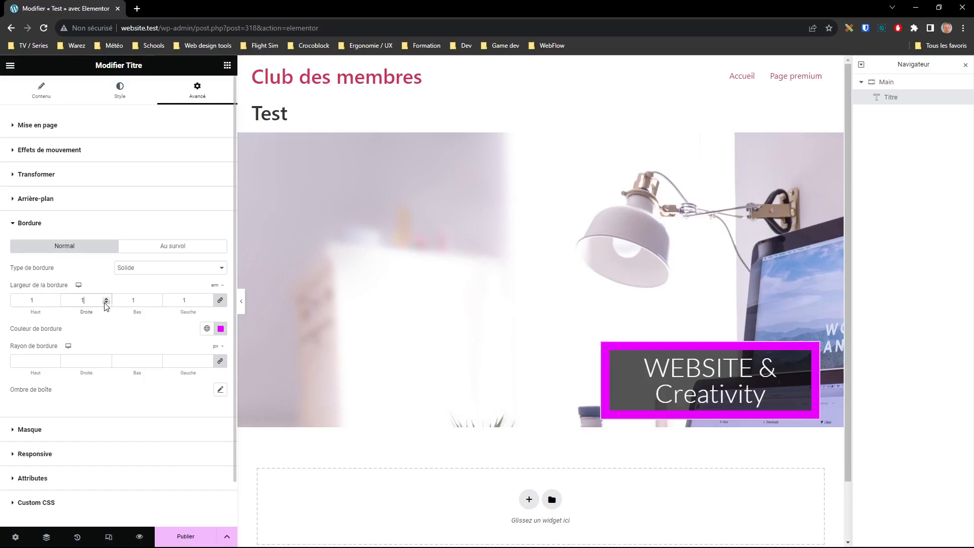
pyautogui.click(220, 300)
pyautogui.press('BackSpace')
pyautogui.write('0')
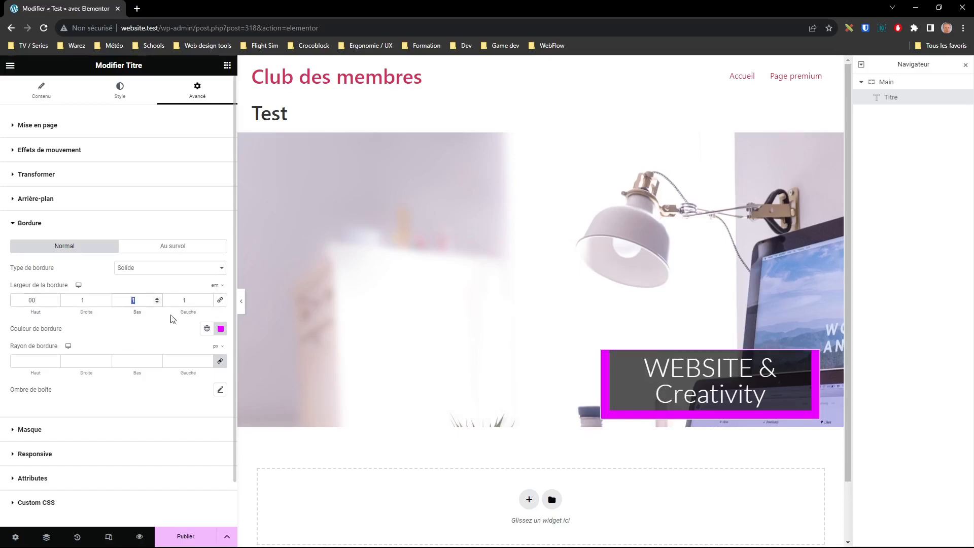
pyautogui.write('0')
pyautogui.press('Tab')
pyautogui.write('0')
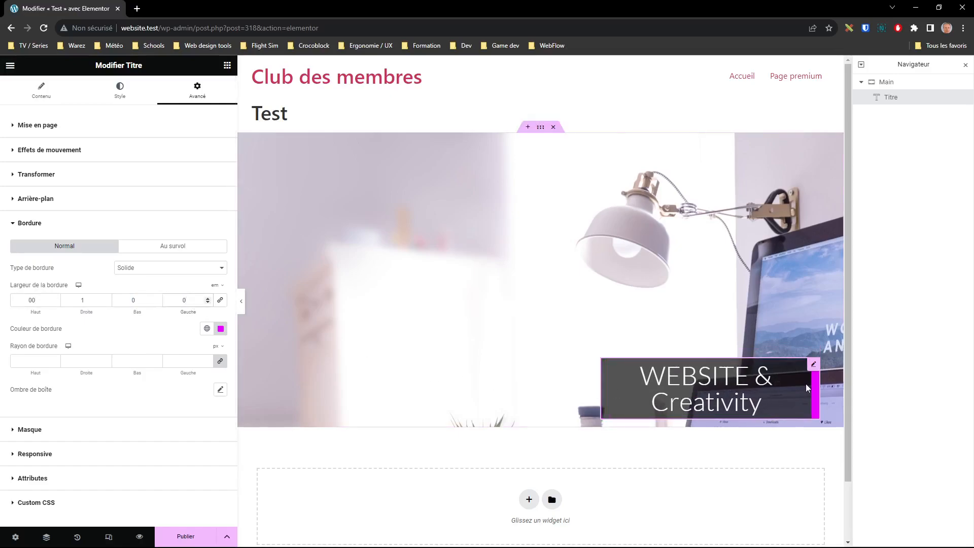
pyautogui.doubleClick(82, 300)
pyautogui.write('0.5')
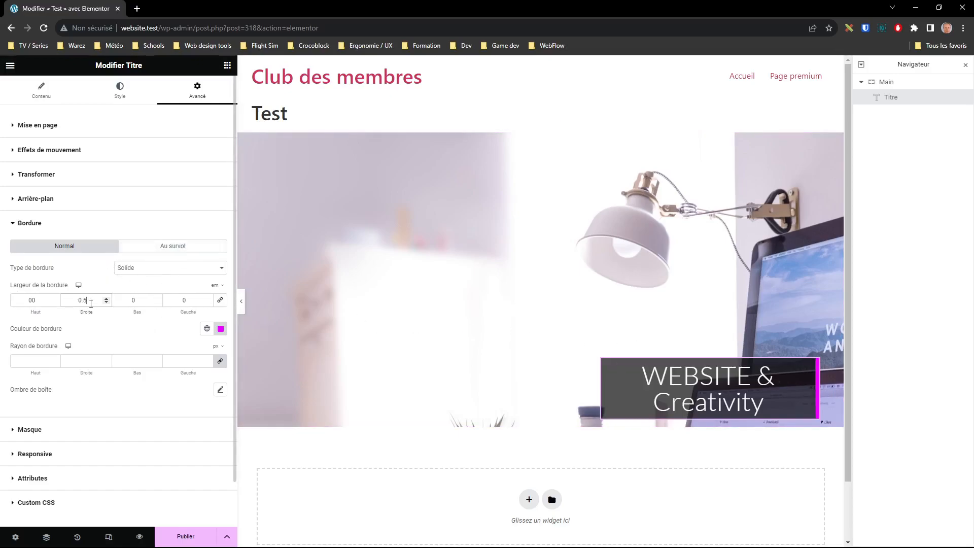
# - Set the heading's hover border type to Solid, with a radius of 0 on all corners
pyautogui.click(191, 248)
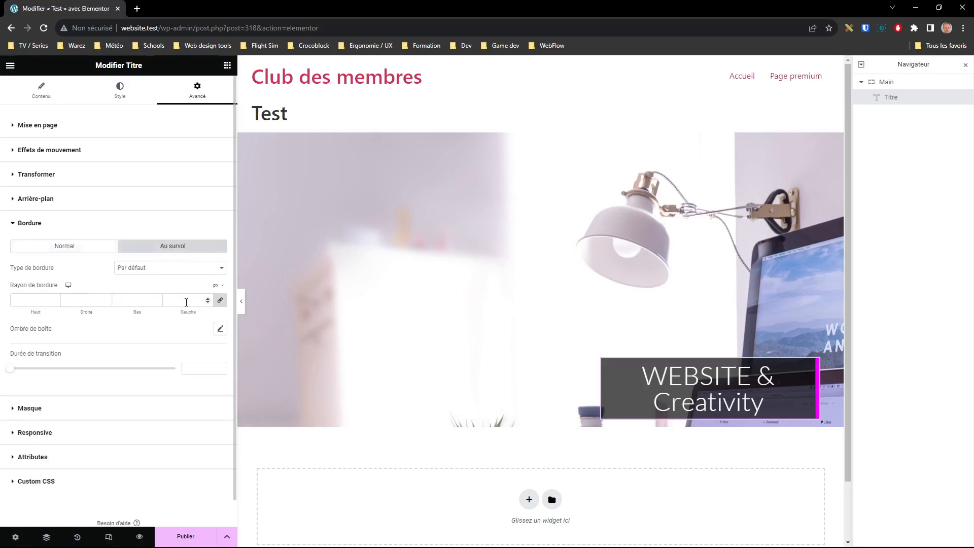
pyautogui.click(221, 300)
pyautogui.moveTo(193, 300); pyautogui.dragTo(150, 300)
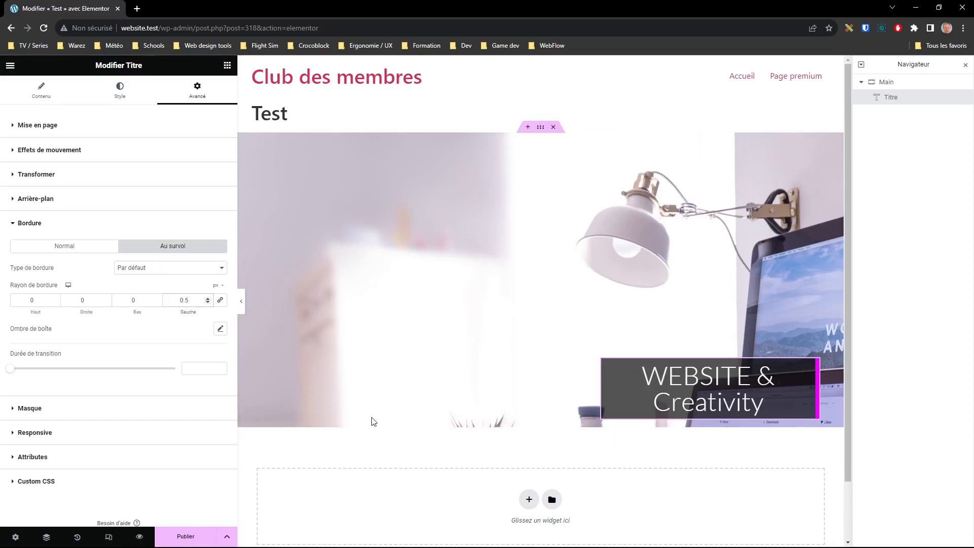
pyautogui.click(163, 266)
pyautogui.click(155, 295)
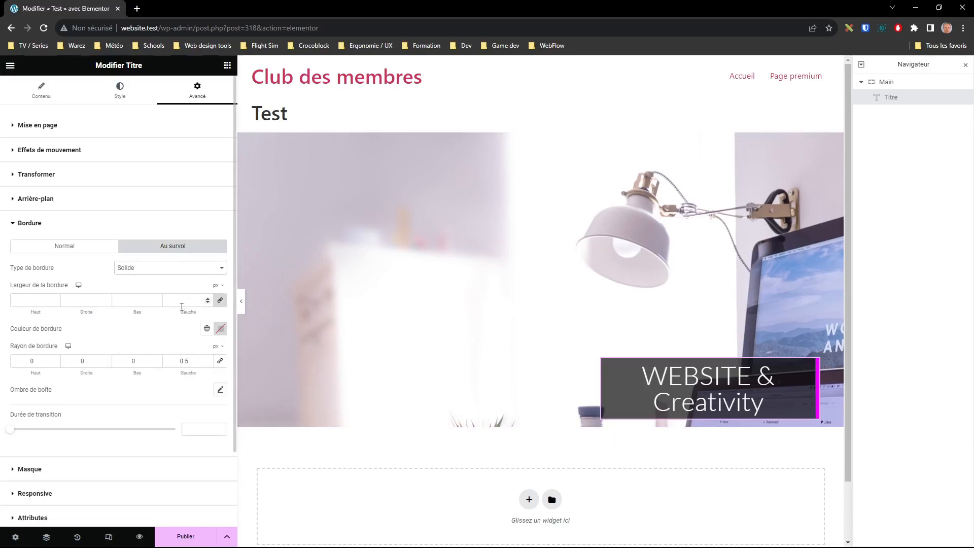
pyautogui.click(194, 361)
# - Set the heading's hover border width to 0.5 em on the left side only, with 0 on the other sides
pyautogui.click(178, 297)
pyautogui.write('0.5')
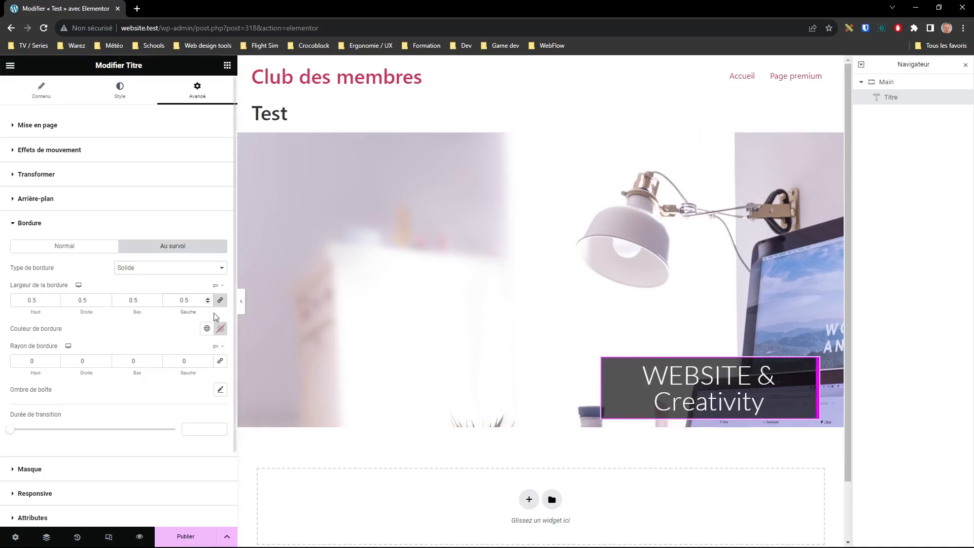
pyautogui.click(218, 286)
pyautogui.click(219, 301)
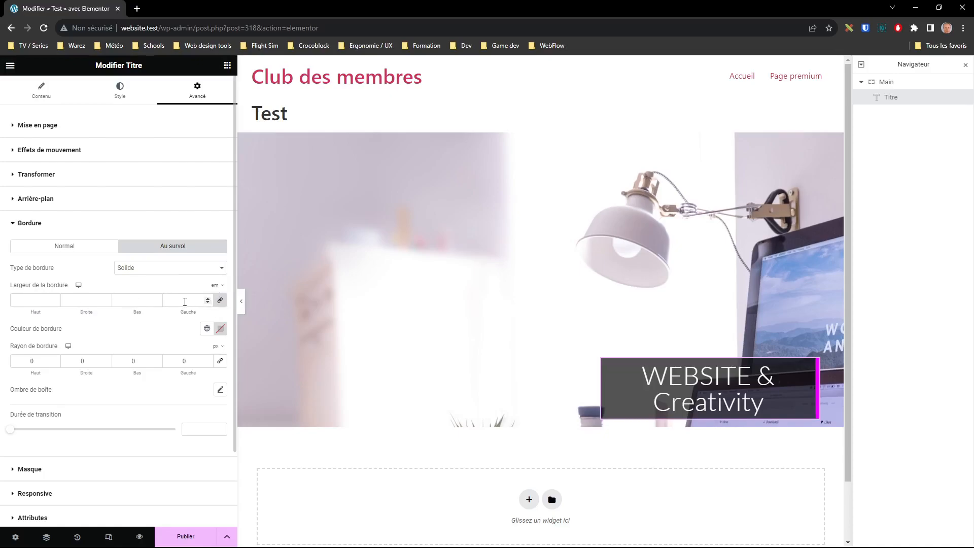
pyautogui.click(219, 303)
pyautogui.moveTo(190, 300); pyautogui.dragTo(176, 299)
pyautogui.write('0.5')
# - Set the heading's hover border colour to orange #FF5A00
pyautogui.click(217, 334)
pyautogui.moveTo(184, 451); pyautogui.dragTo(169, 452)
pyautogui.click(258, 369)
pyautogui.moveTo(258, 369); pyautogui.dragTo(296, 371)
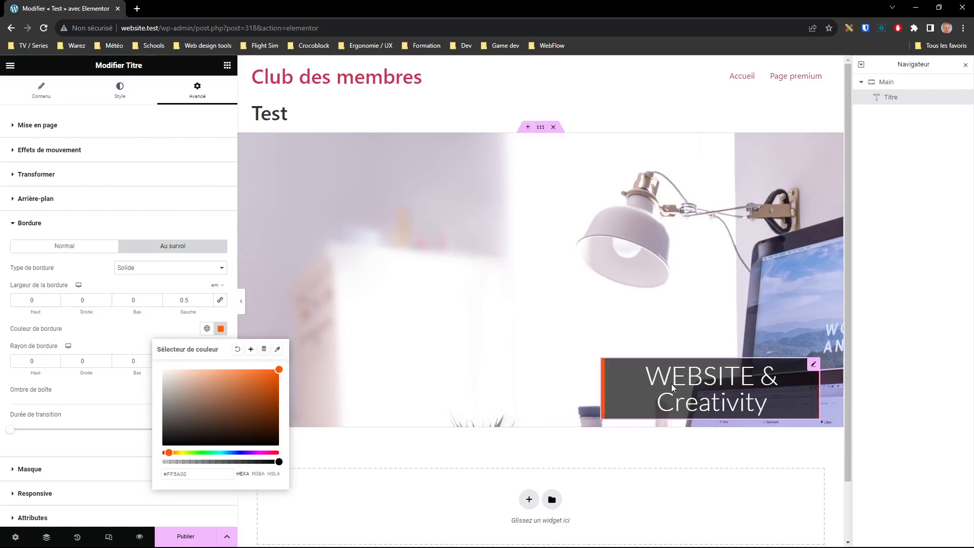
# - Preview the heading's border hover effect, and set its transition duration to 1
pyautogui.click(241, 306)
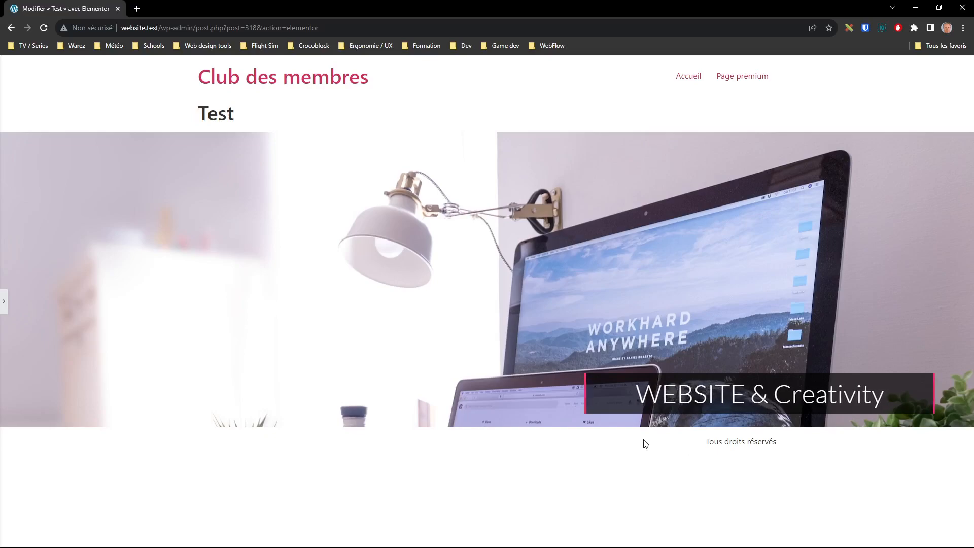
pyautogui.click(4, 302)
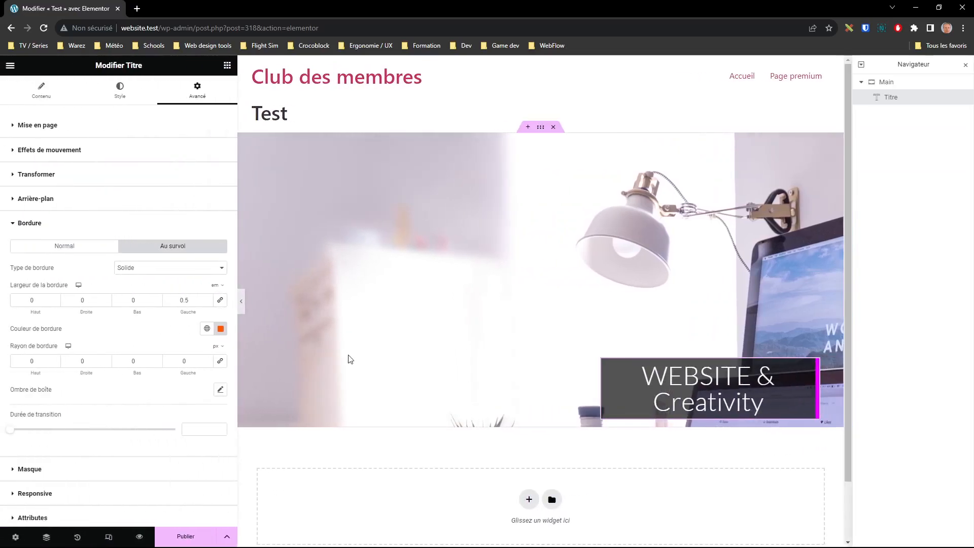
pyautogui.moveTo(12, 431); pyautogui.dragTo(67, 433)
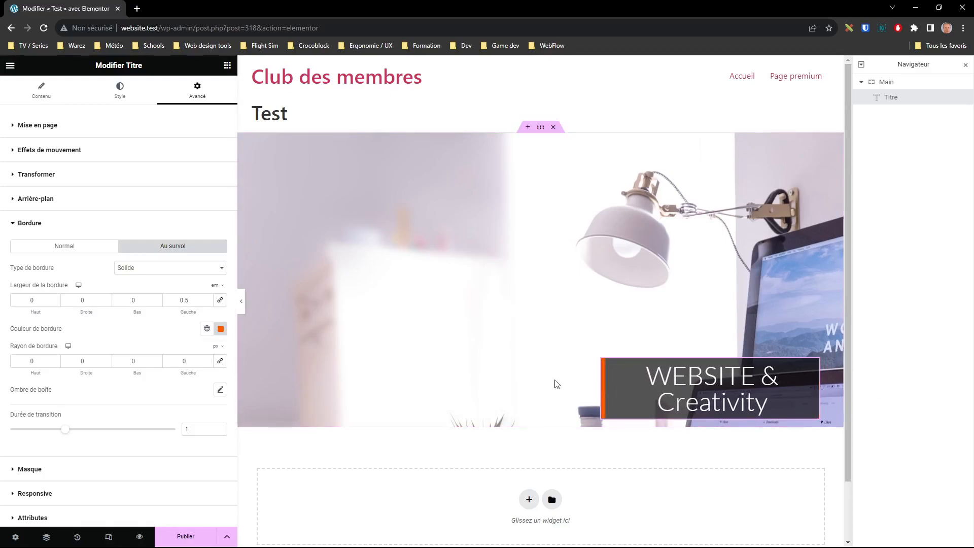
# - Set the heading's normal border radius to 32 px for the right and bottom values, leaving the others at 0
pyautogui.click(80, 246)
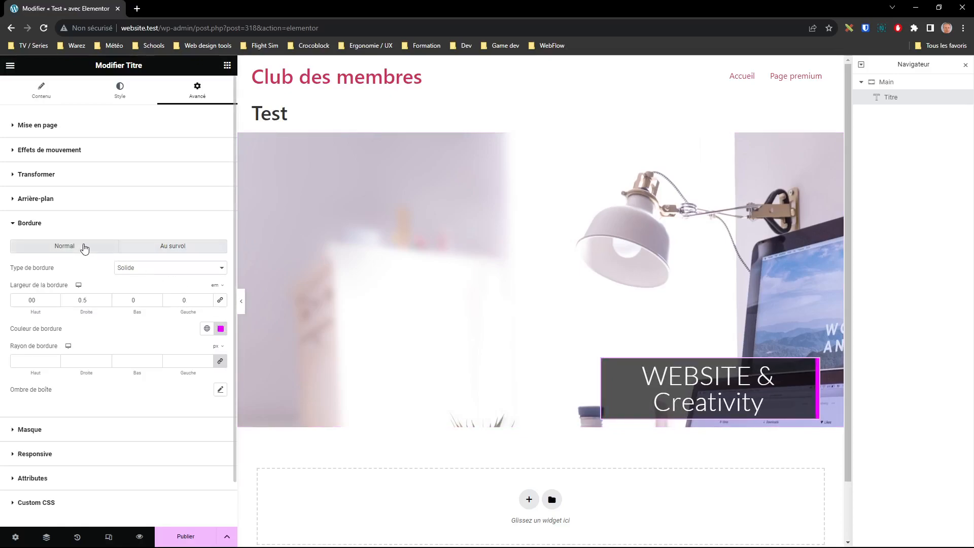
pyautogui.click(219, 360)
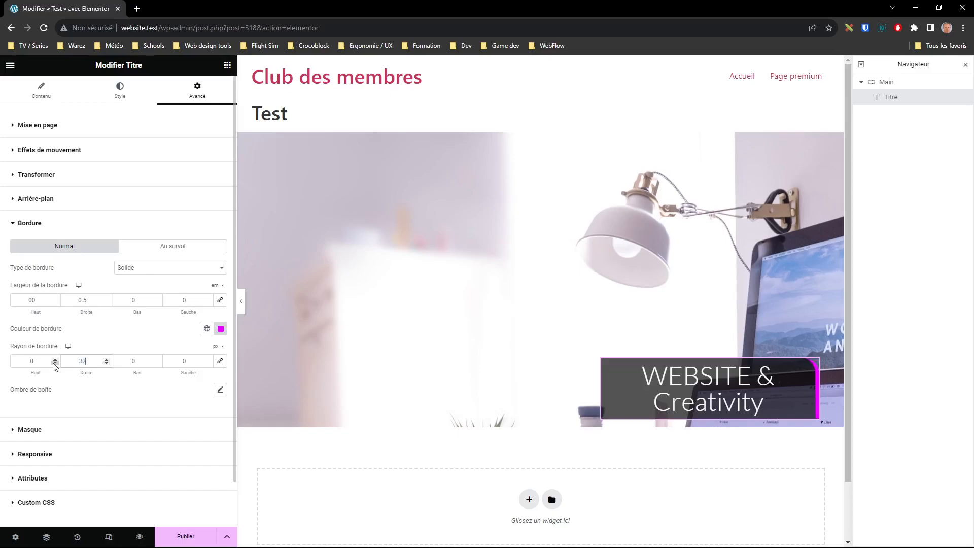
pyautogui.press('Tab')
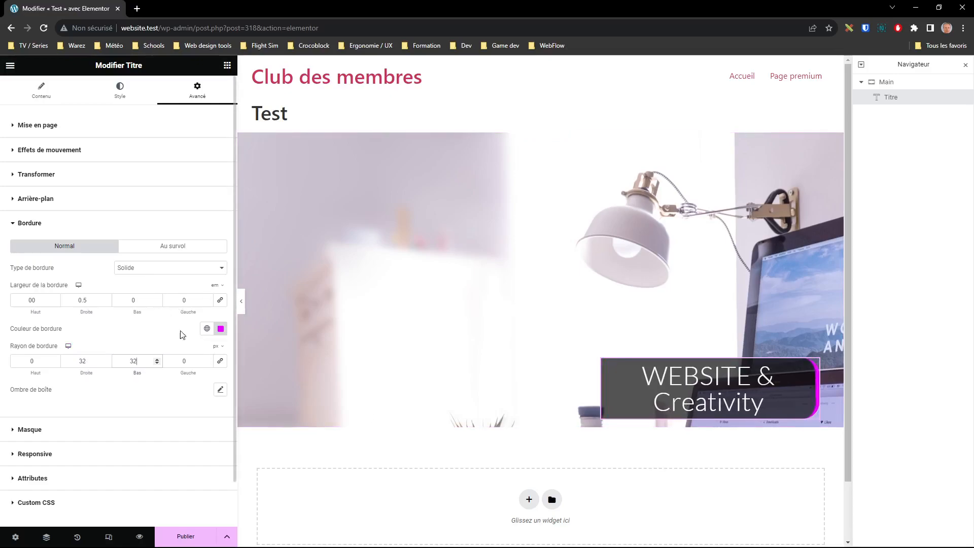
# - Set the heading's hover border radius to 32 px for the top and right values, and preview the hover effect
pyautogui.click(205, 248)
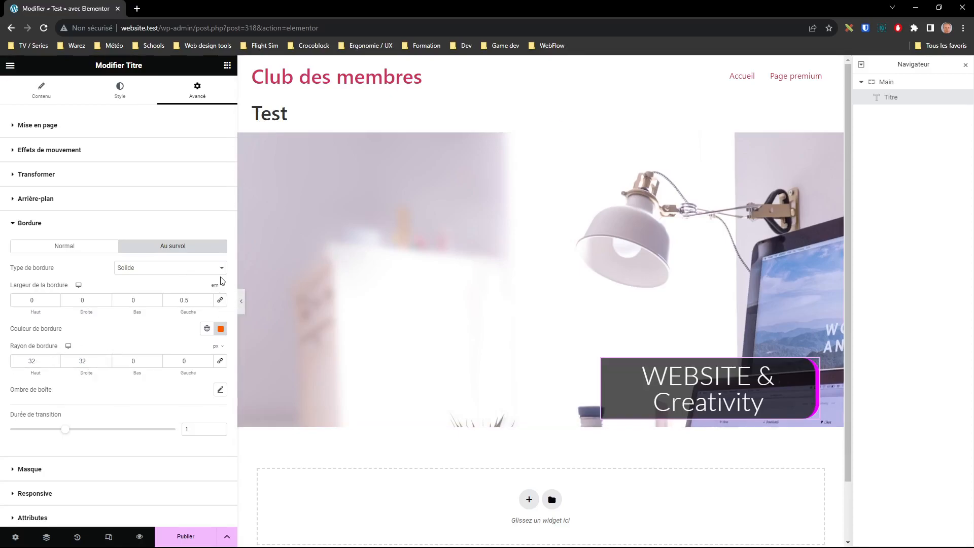
pyautogui.click(242, 301)
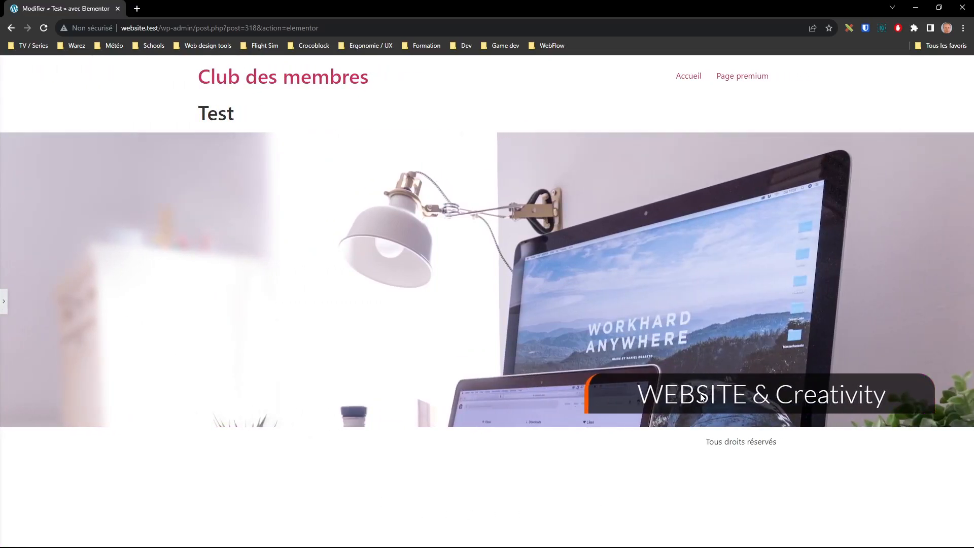
pyautogui.click(4, 302)
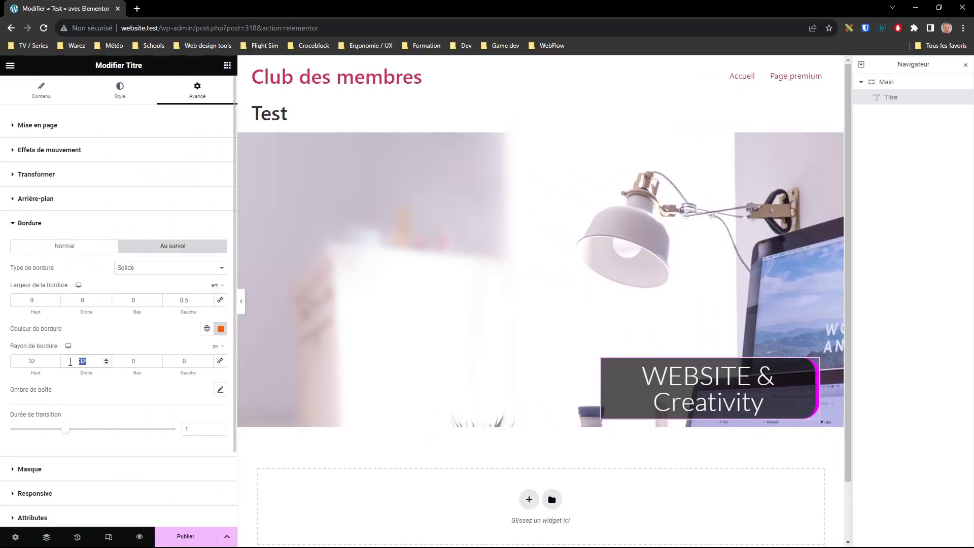
# - Change the hover border radius to 0 for the right value and 32 px for the left, and preview the hover effect
pyautogui.press('Tab')
pyautogui.press('Tab')
pyautogui.click(241, 303)
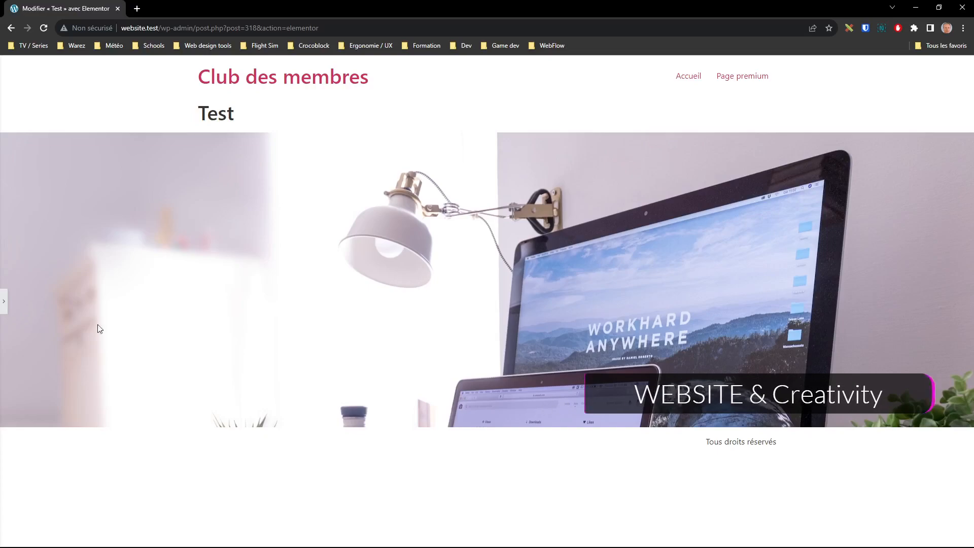
pyautogui.click(4, 301)
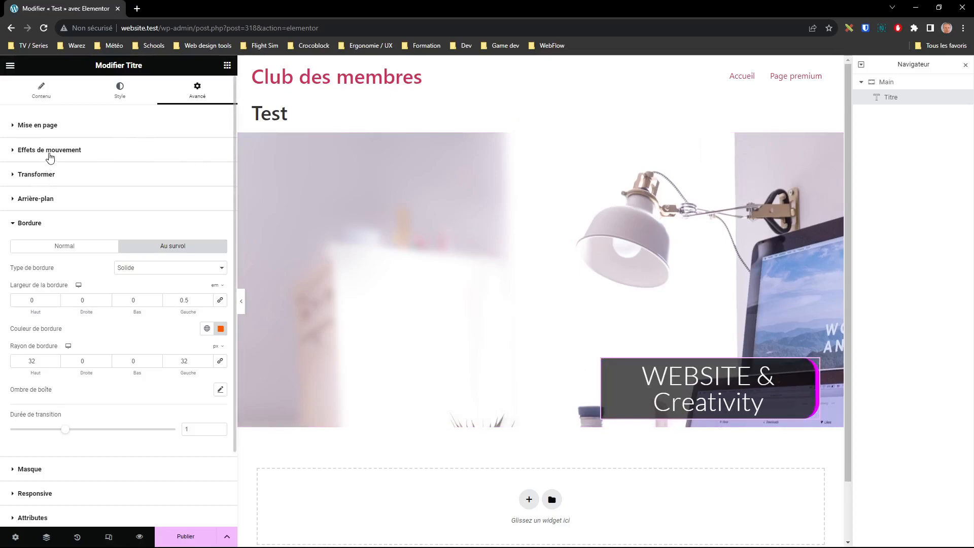
# - Set the heading's hover transform scale to 1.05 with proportions kept, and preview the hover effect at full page width
pyautogui.click(51, 150)
pyautogui.click(50, 151)
pyautogui.click(43, 176)
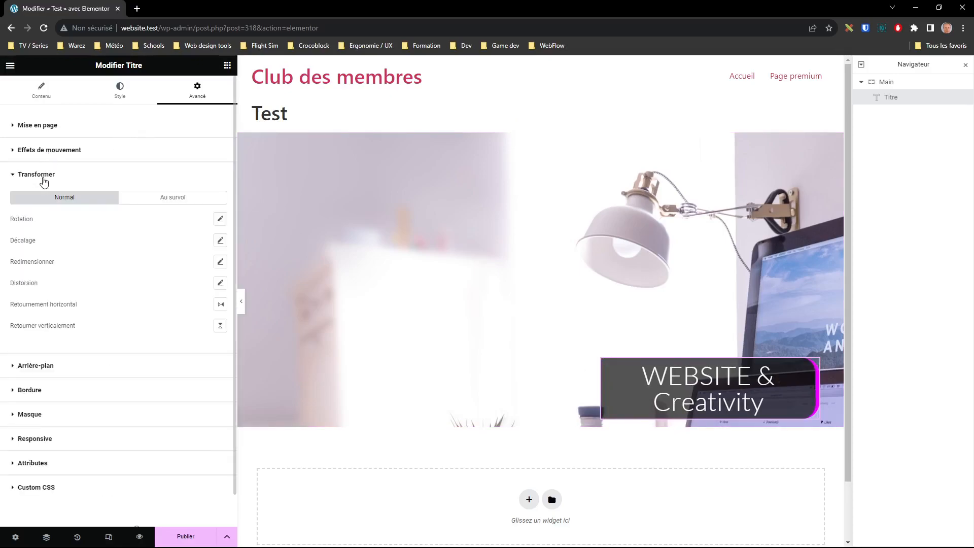
pyautogui.click(173, 198)
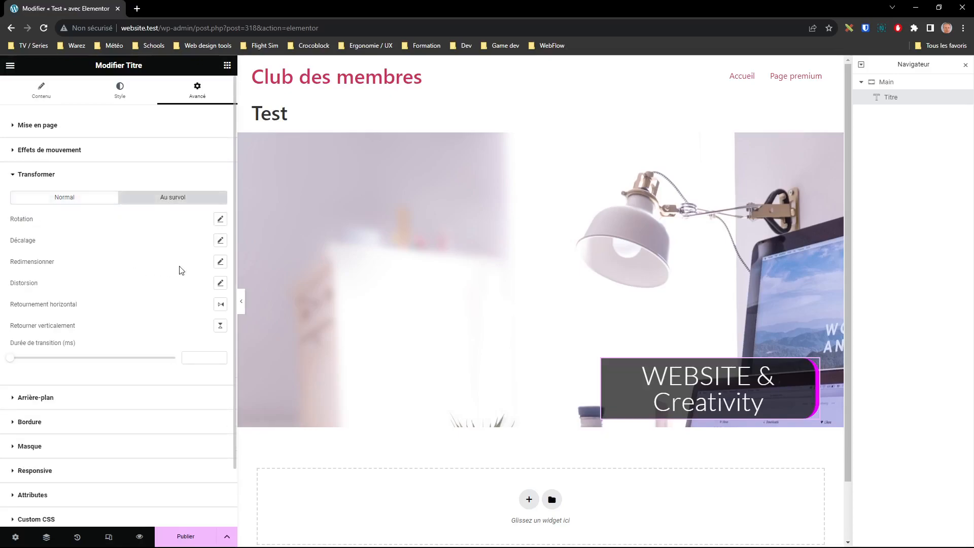
pyautogui.click(220, 261)
pyautogui.click(192, 320)
pyautogui.write('1.05')
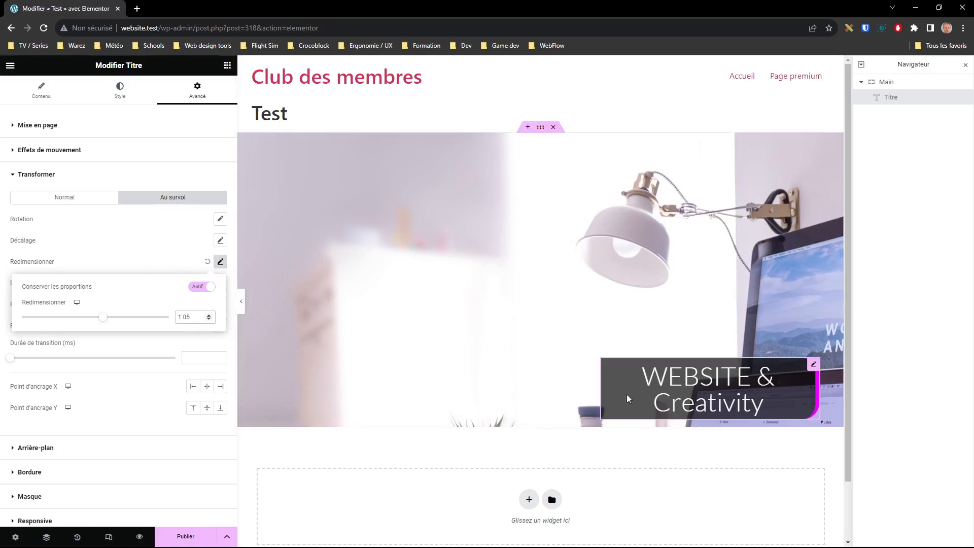
pyautogui.click(241, 301)
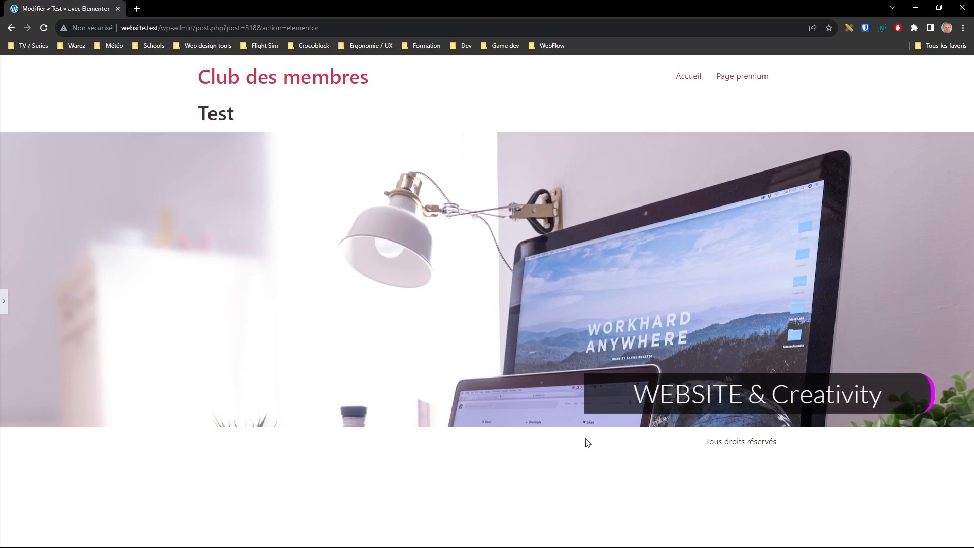
pyautogui.click(7, 308)
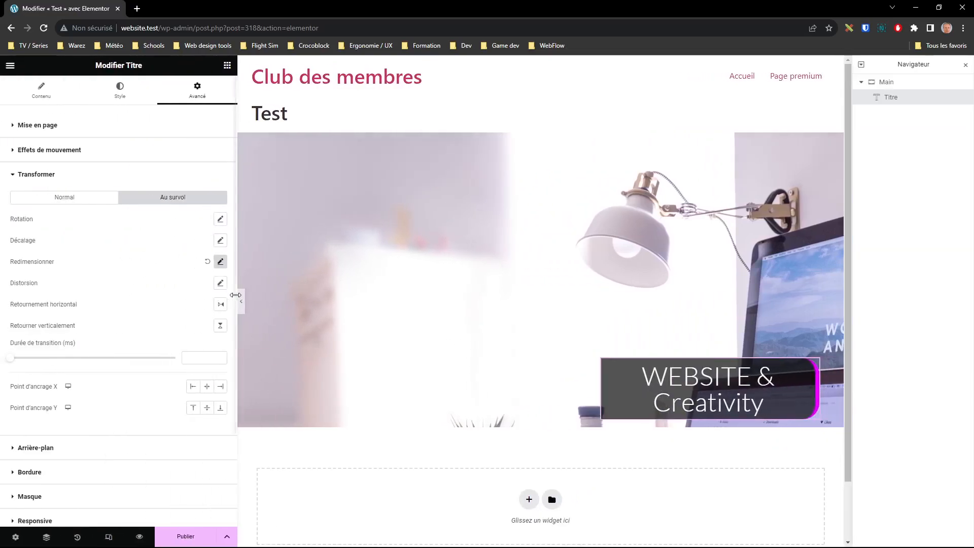
# - Set the heading's hover transform scale to 0.9, and preview the hover effect at full page width
pyautogui.click(219, 261)
pyautogui.doubleClick(184, 317)
pyautogui.write('0.9')
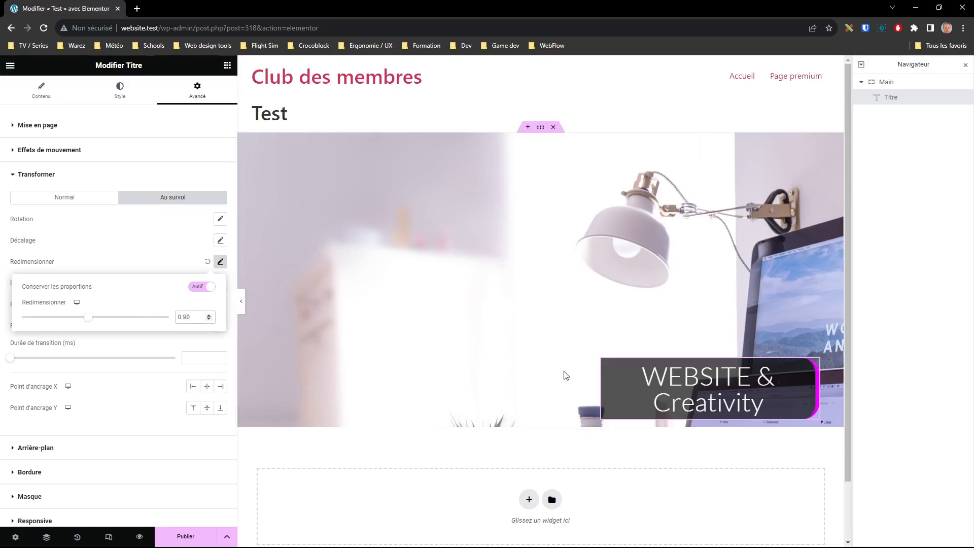
pyautogui.click(243, 305)
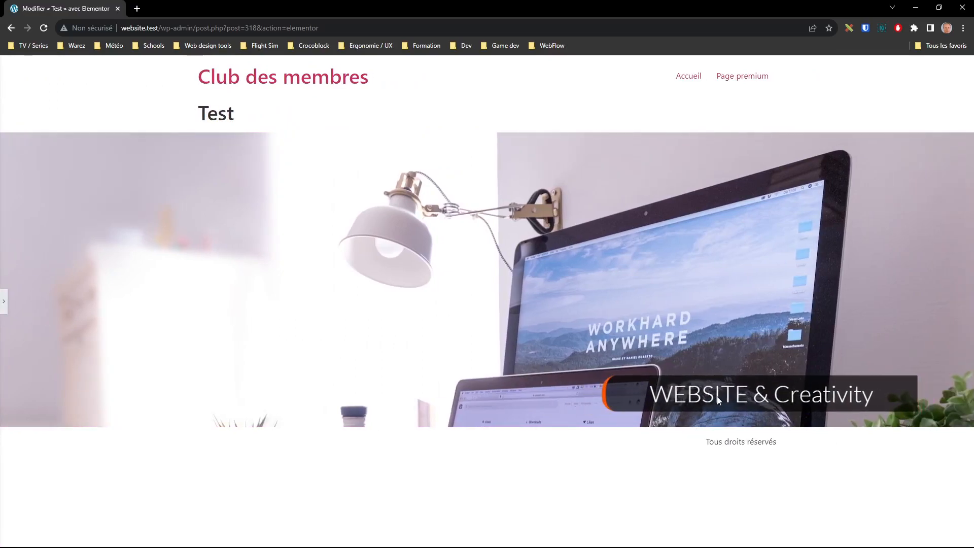
pyautogui.click(4, 301)
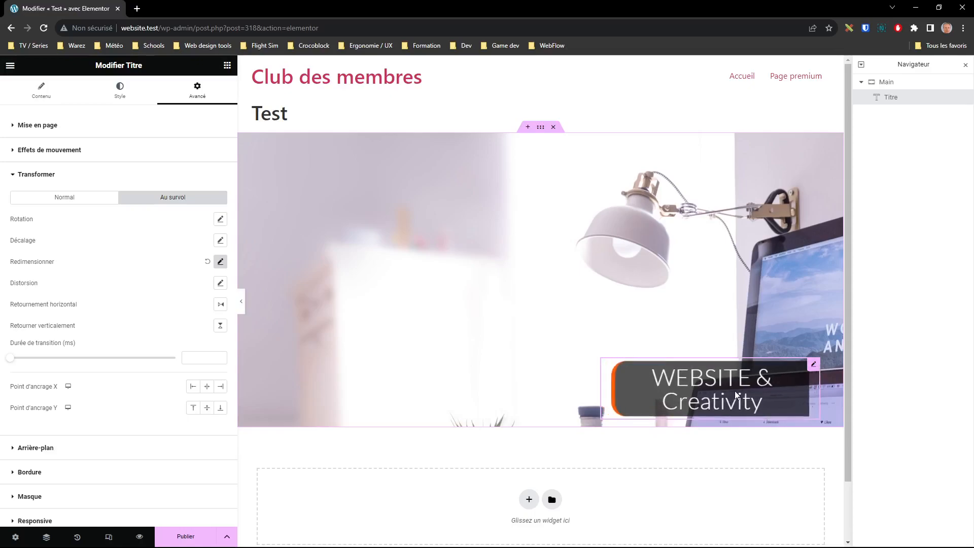
# - Give the heading a placeholder link of "#", and preview the linked heading at full page width
pyautogui.click(39, 85)
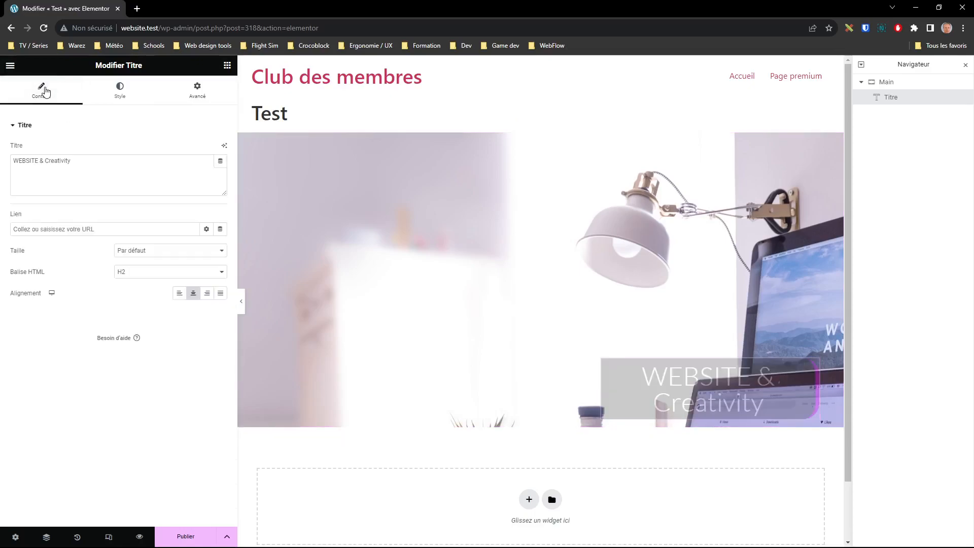
pyautogui.click(67, 234)
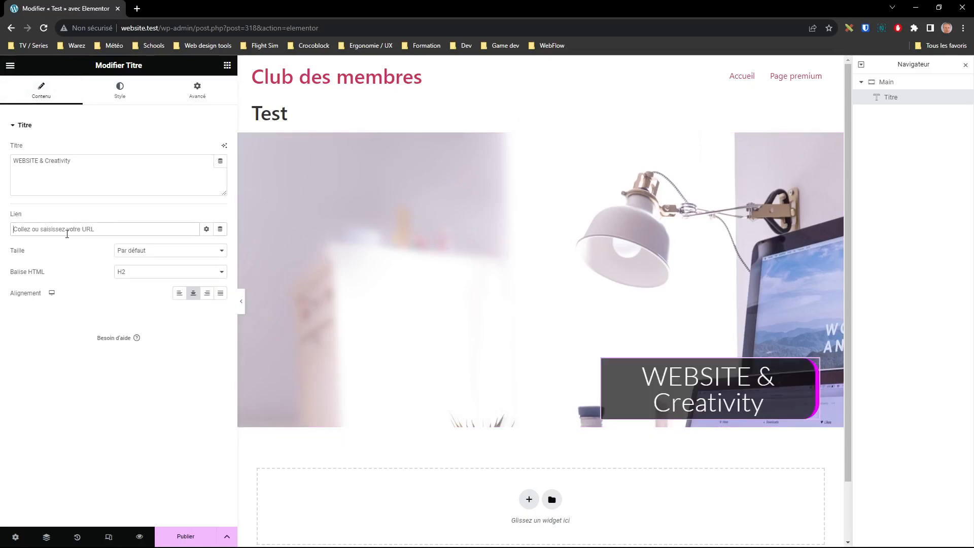
pyautogui.write('#')
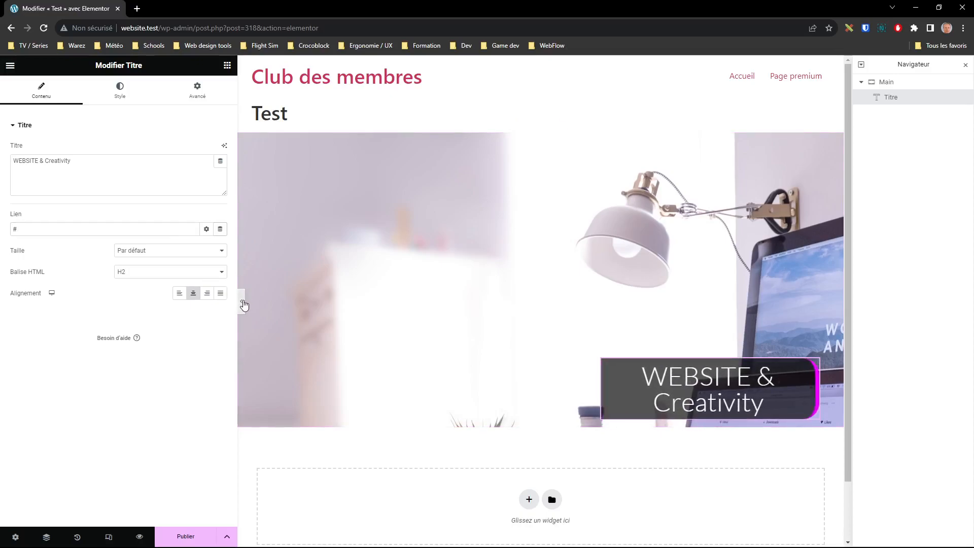
pyautogui.click(241, 302)
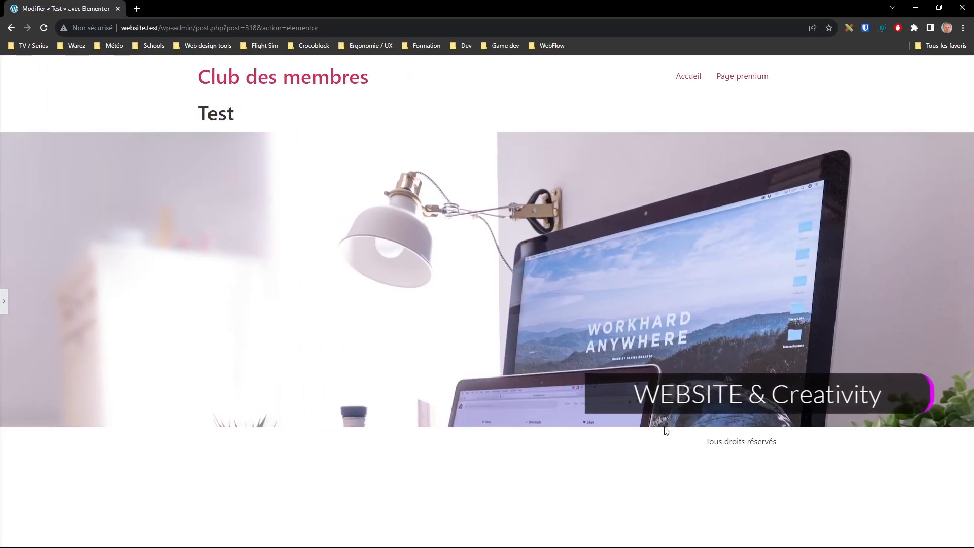